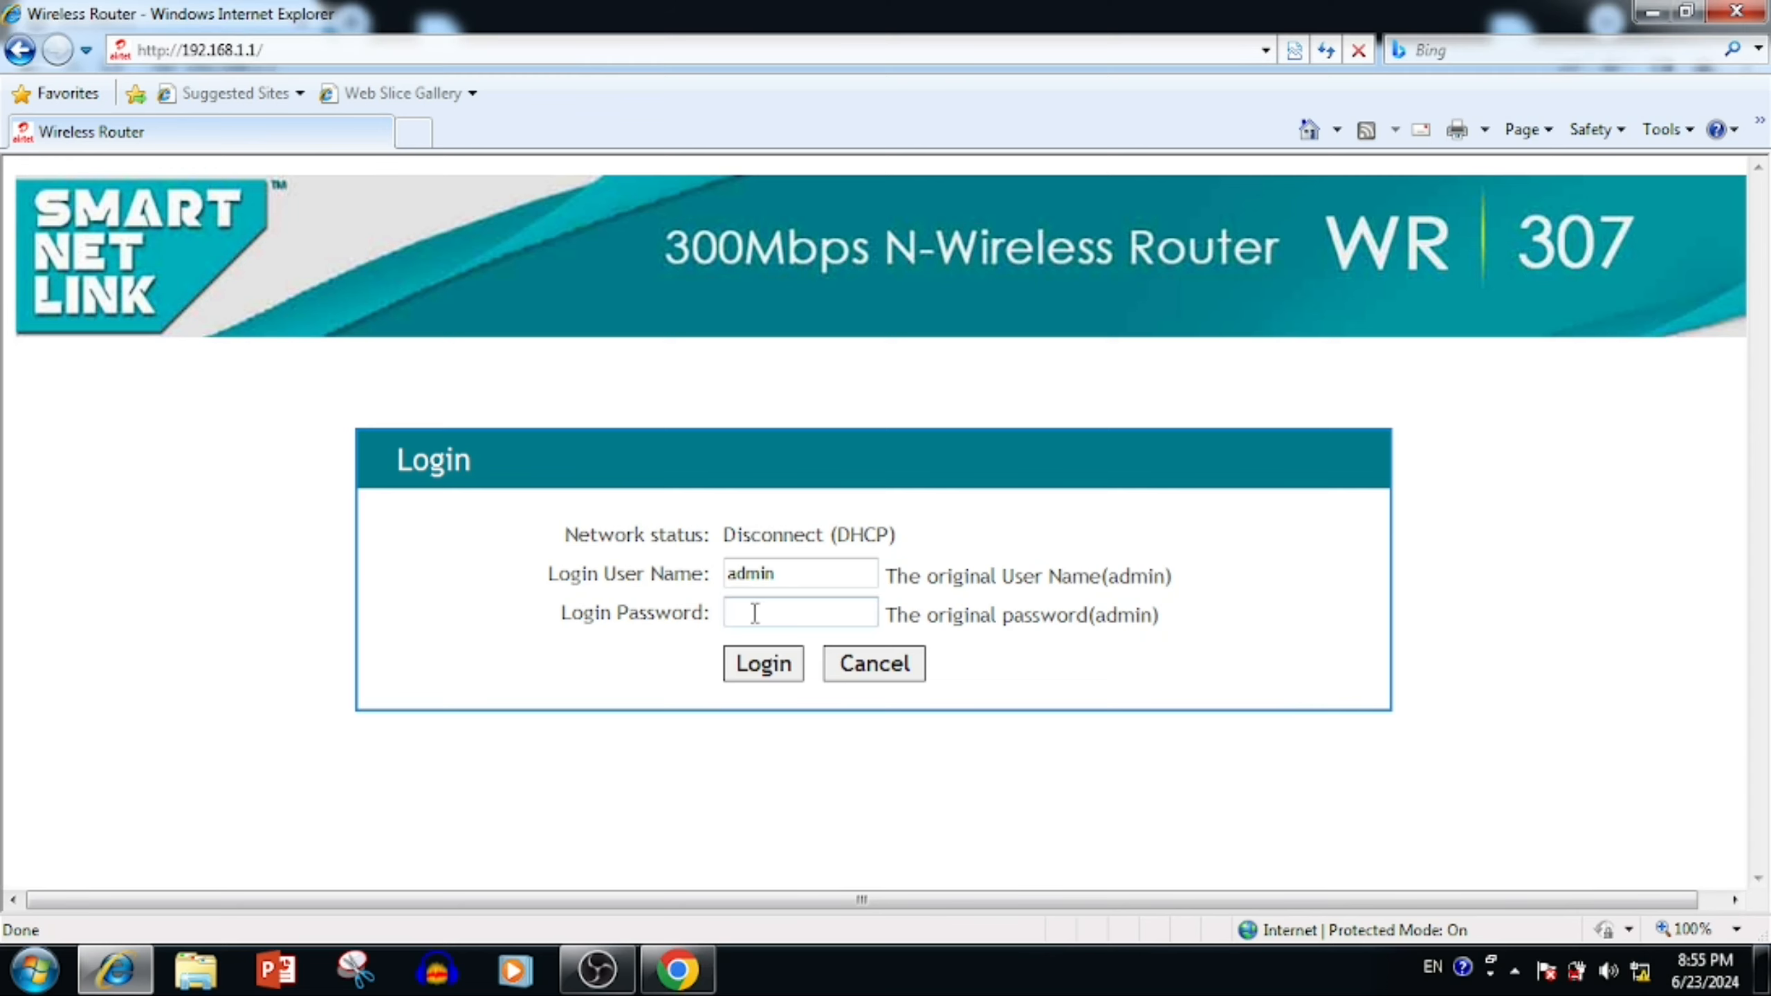
- Log in to the router with the admin password and scroll back up the status overview
type("admin")
left_click(797, 663)
scroll(1151, 628, "down", 4)
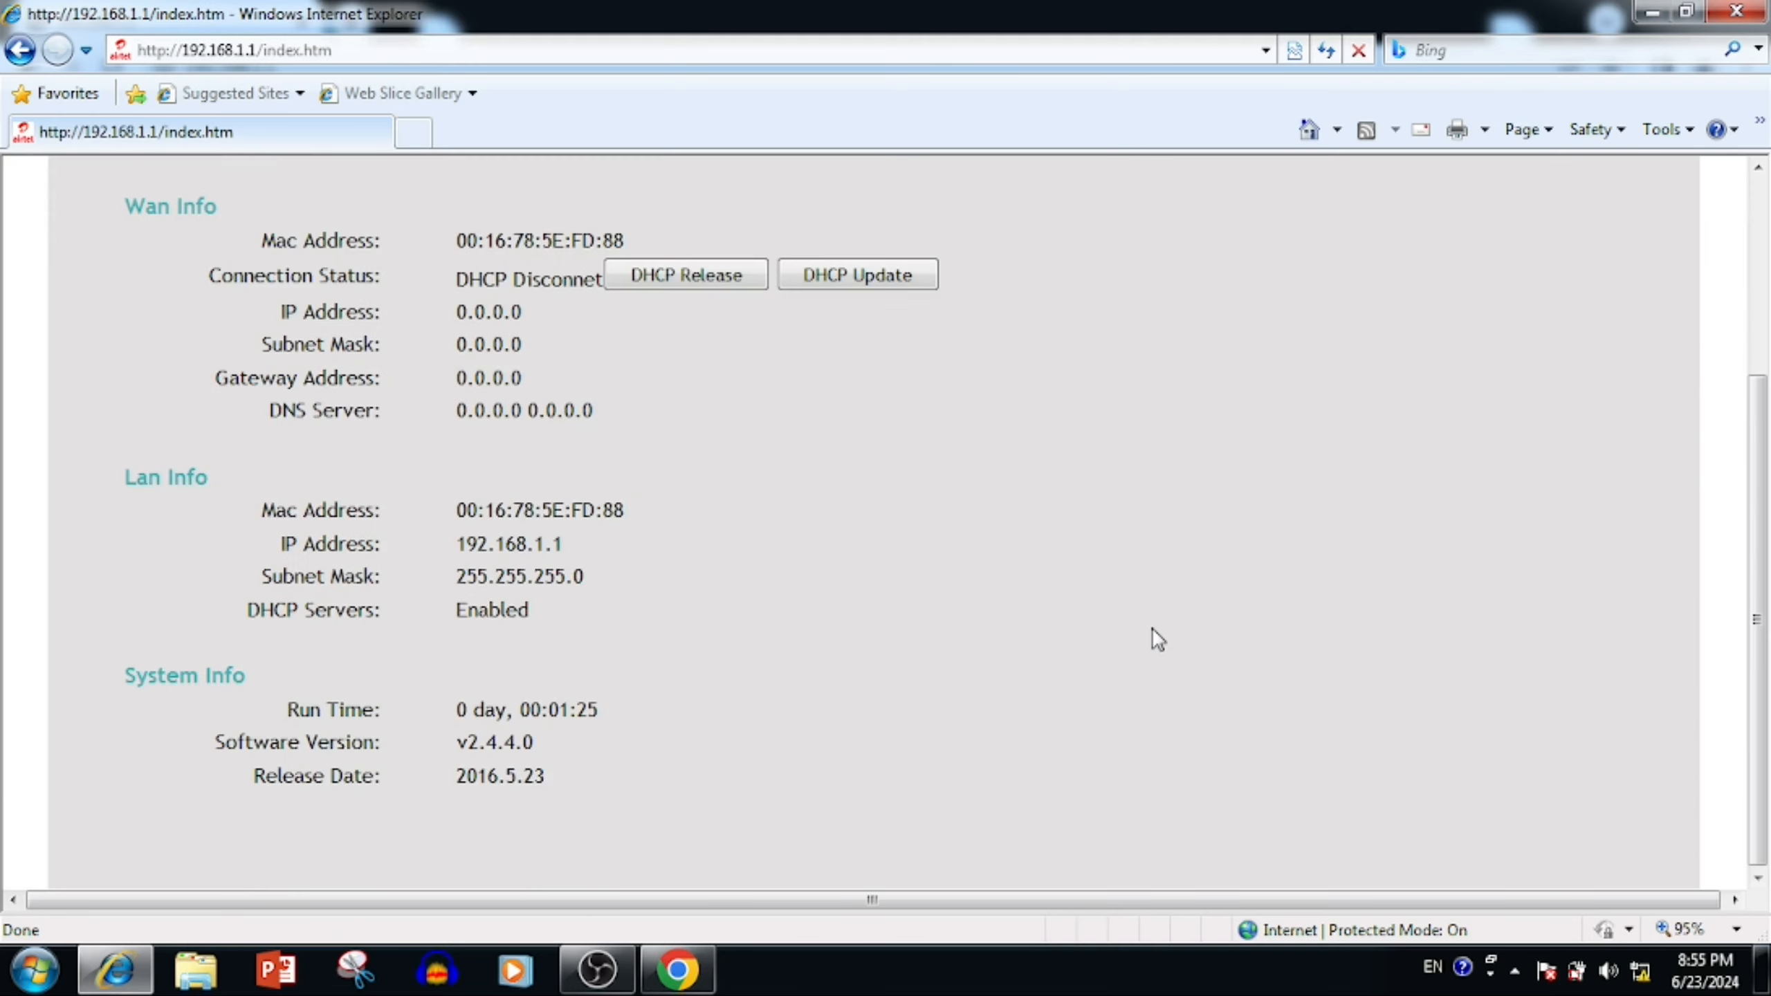
scroll(1152, 629, "up", 2)
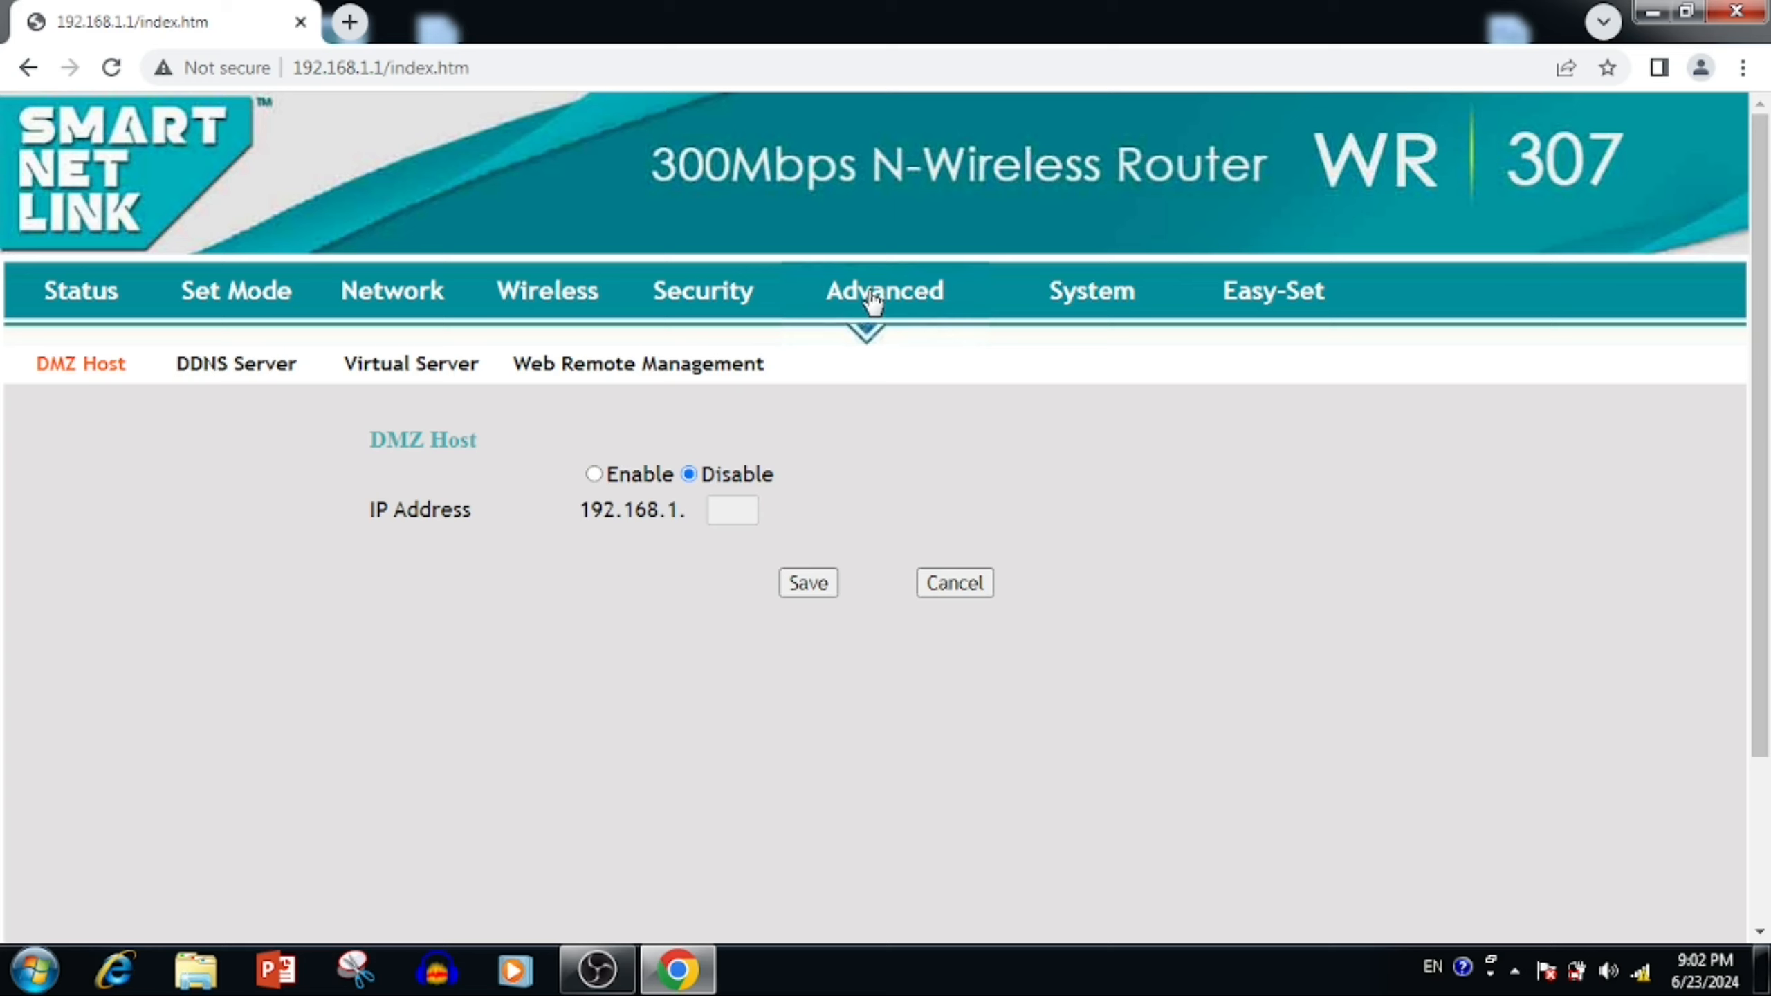
- Enable the DMZ host at 192.168.1.23 and save, letting the router restart
left_click(594, 475)
left_click(739, 510)
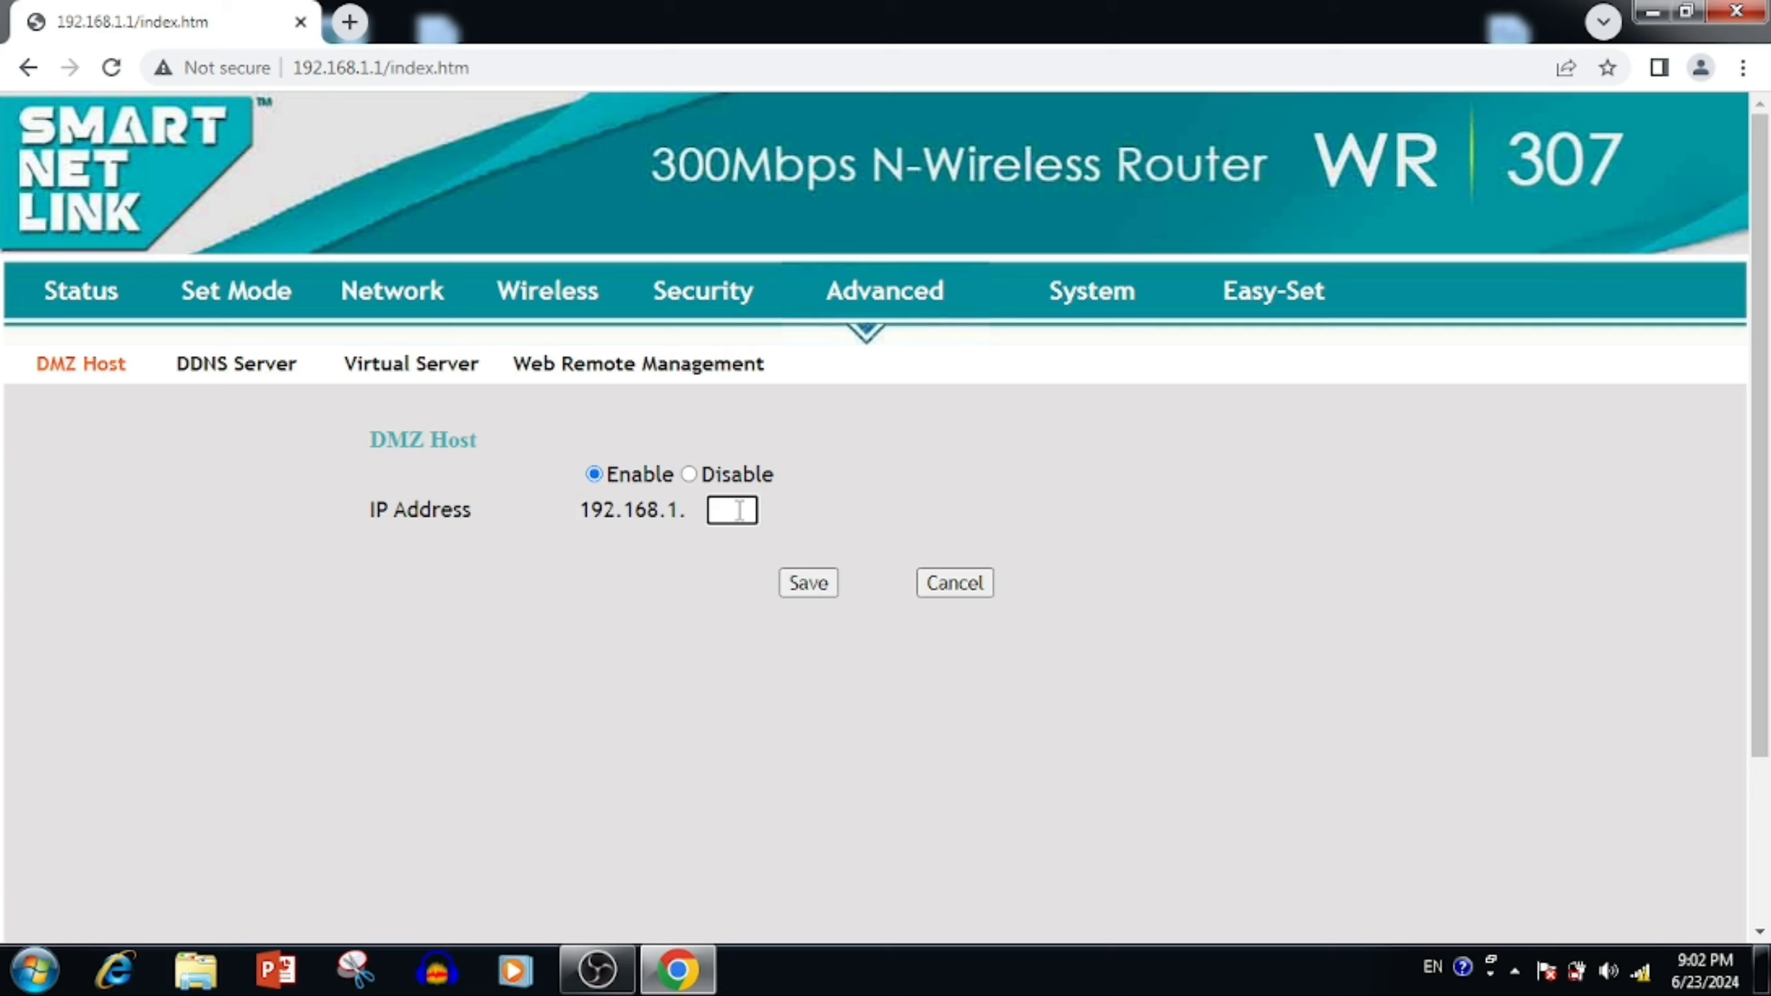
type("23")
left_click(805, 585)
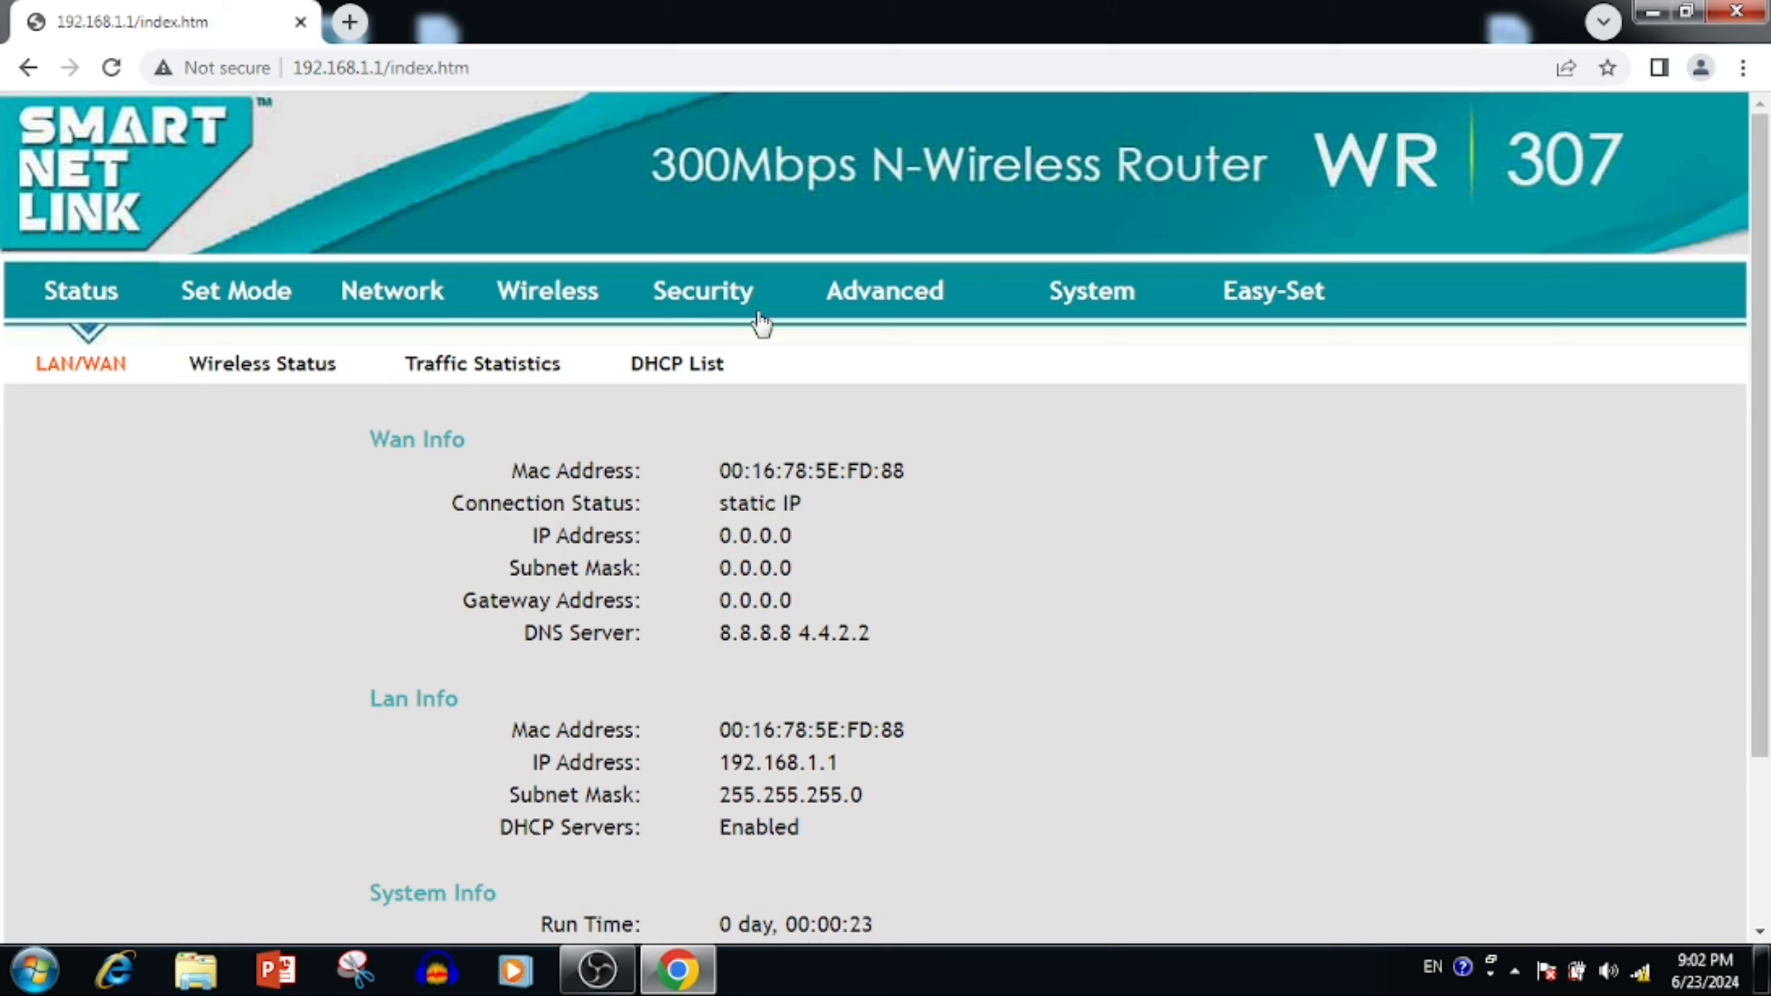
- On the DMZ Host page, set DMZ to Disable and save it
left_click(734, 300)
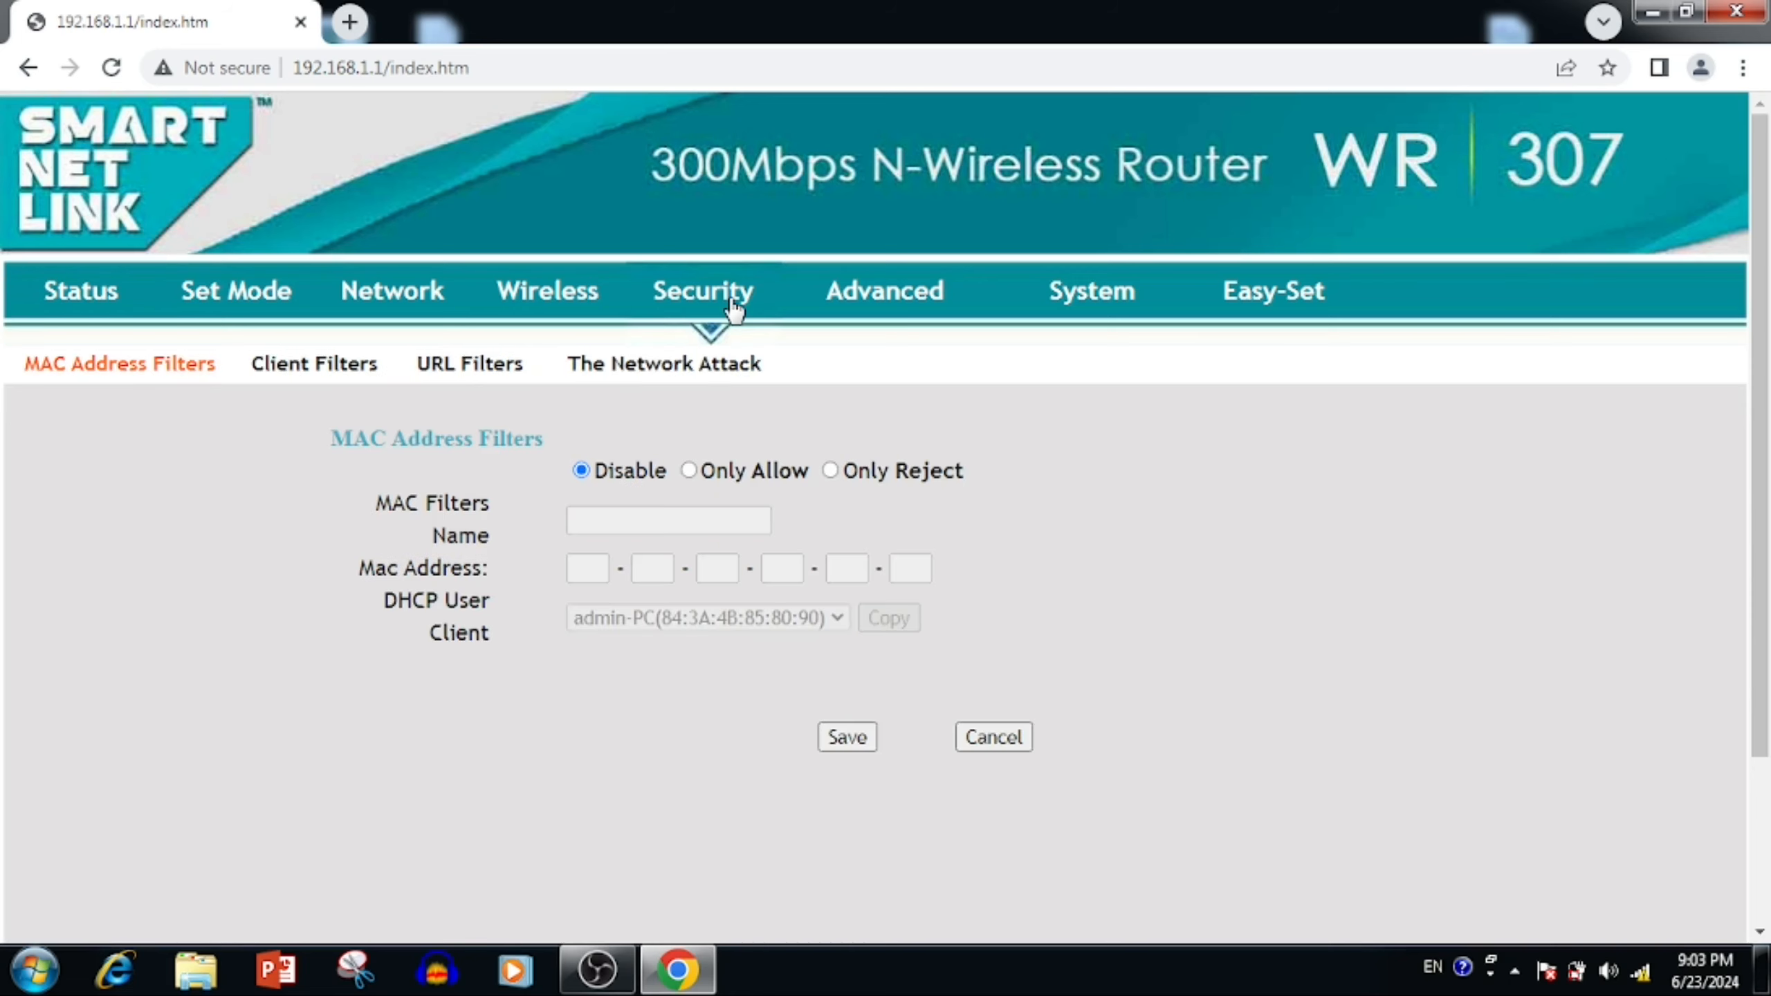
left_click(843, 288)
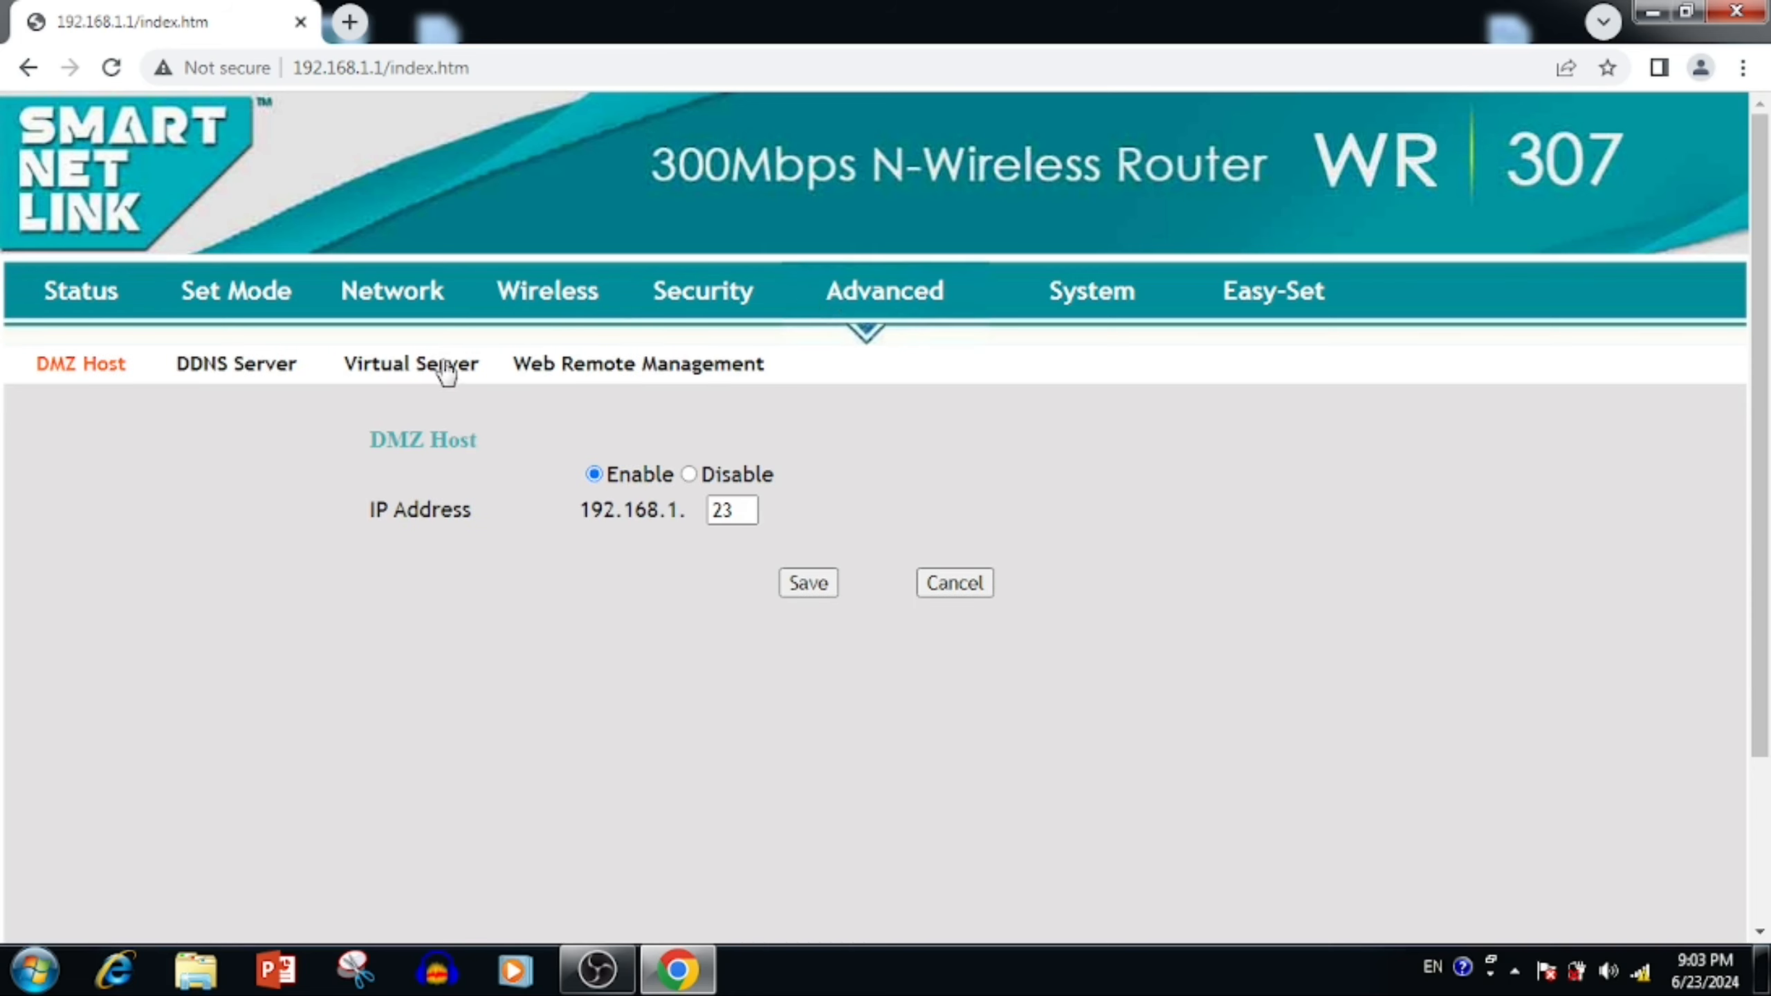
left_click(56, 289)
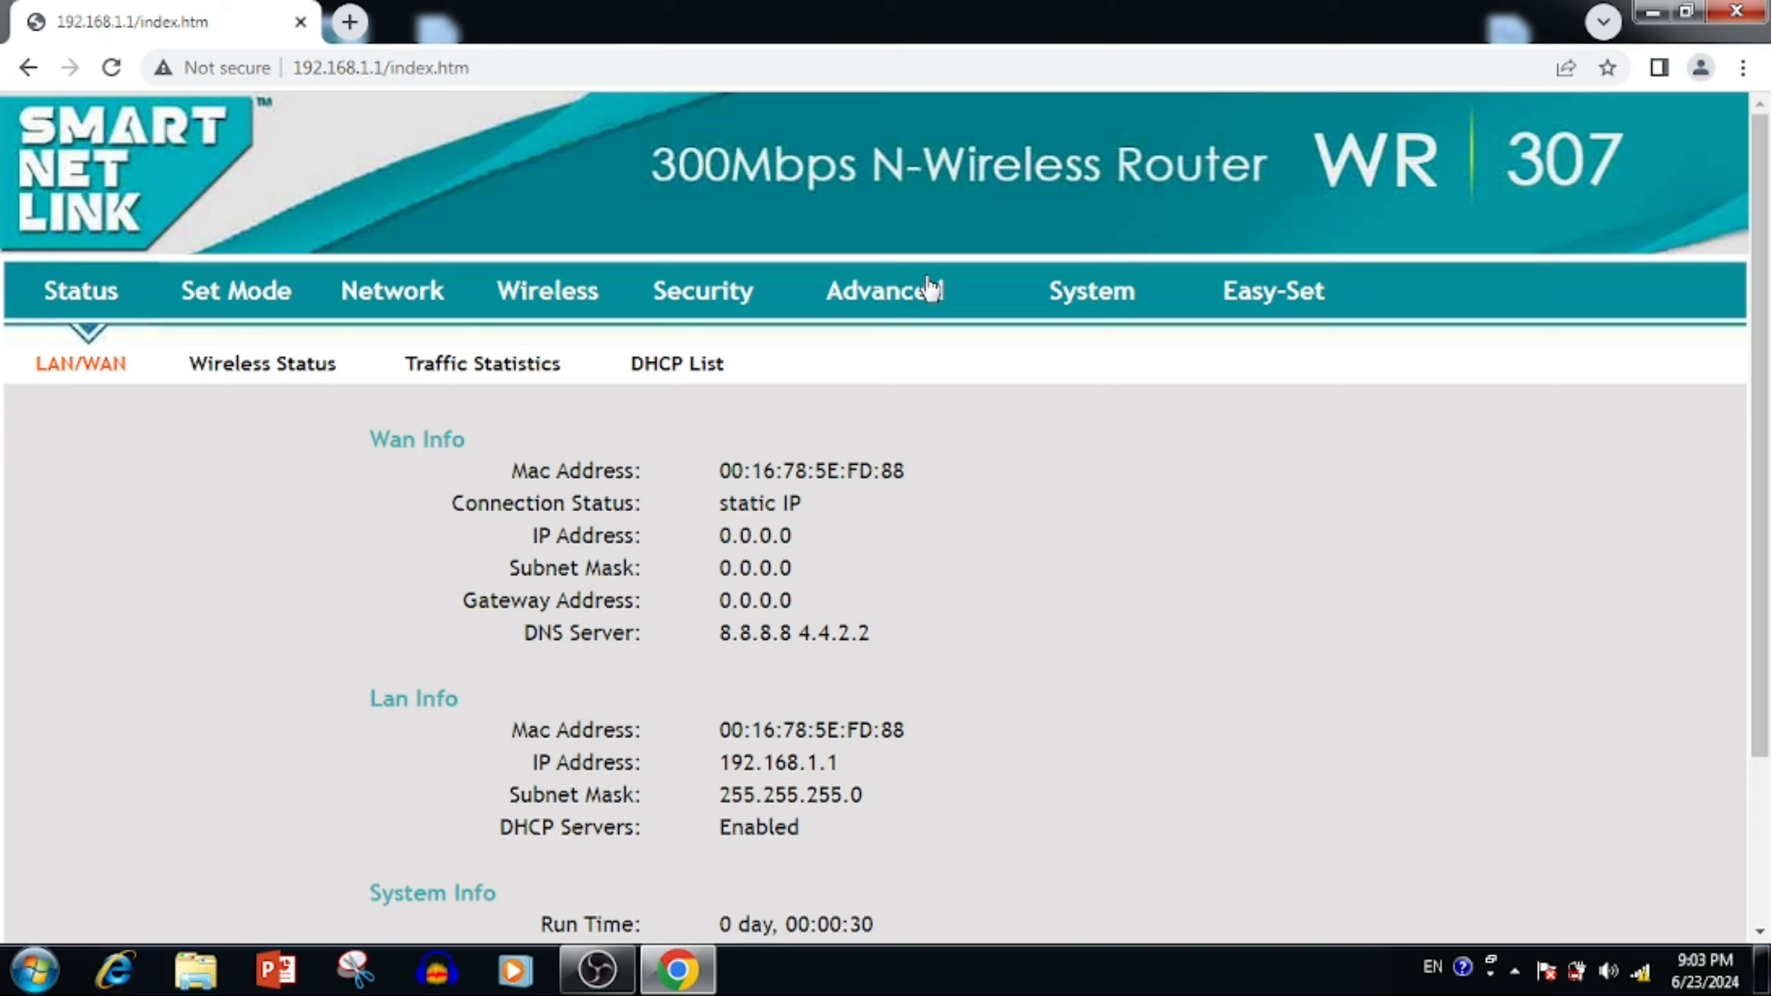
left_click(923, 292)
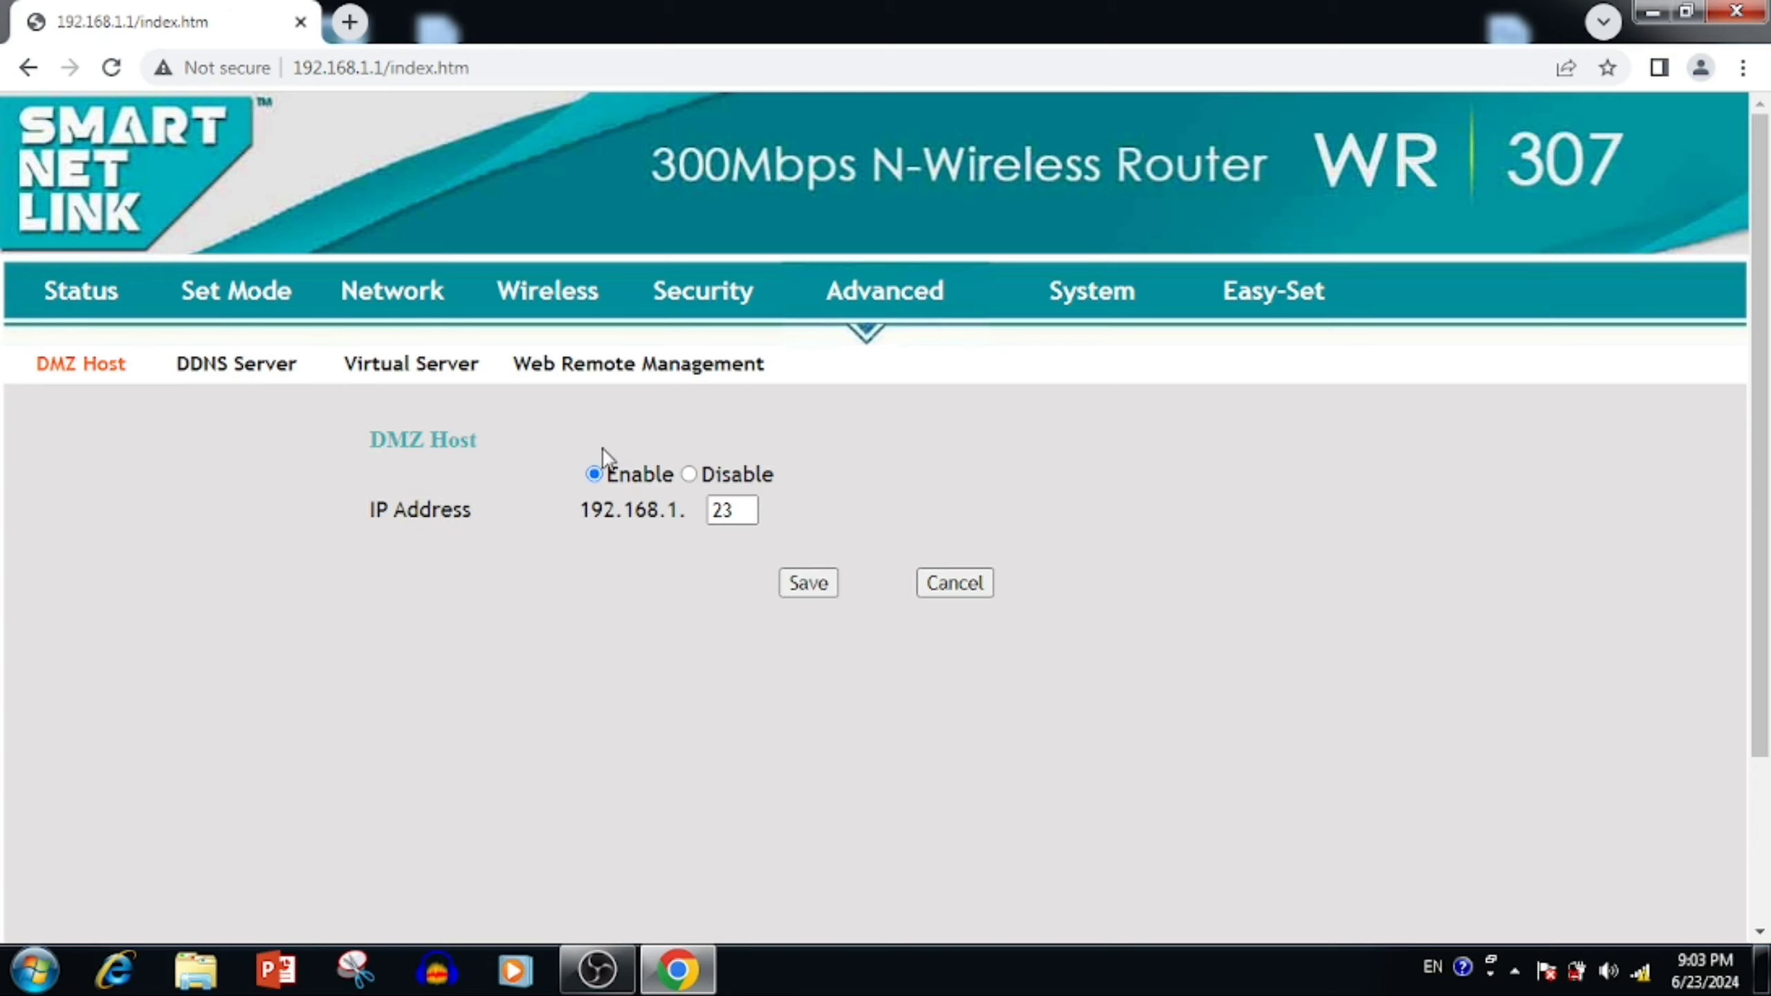
left_click(698, 477)
left_click(803, 589)
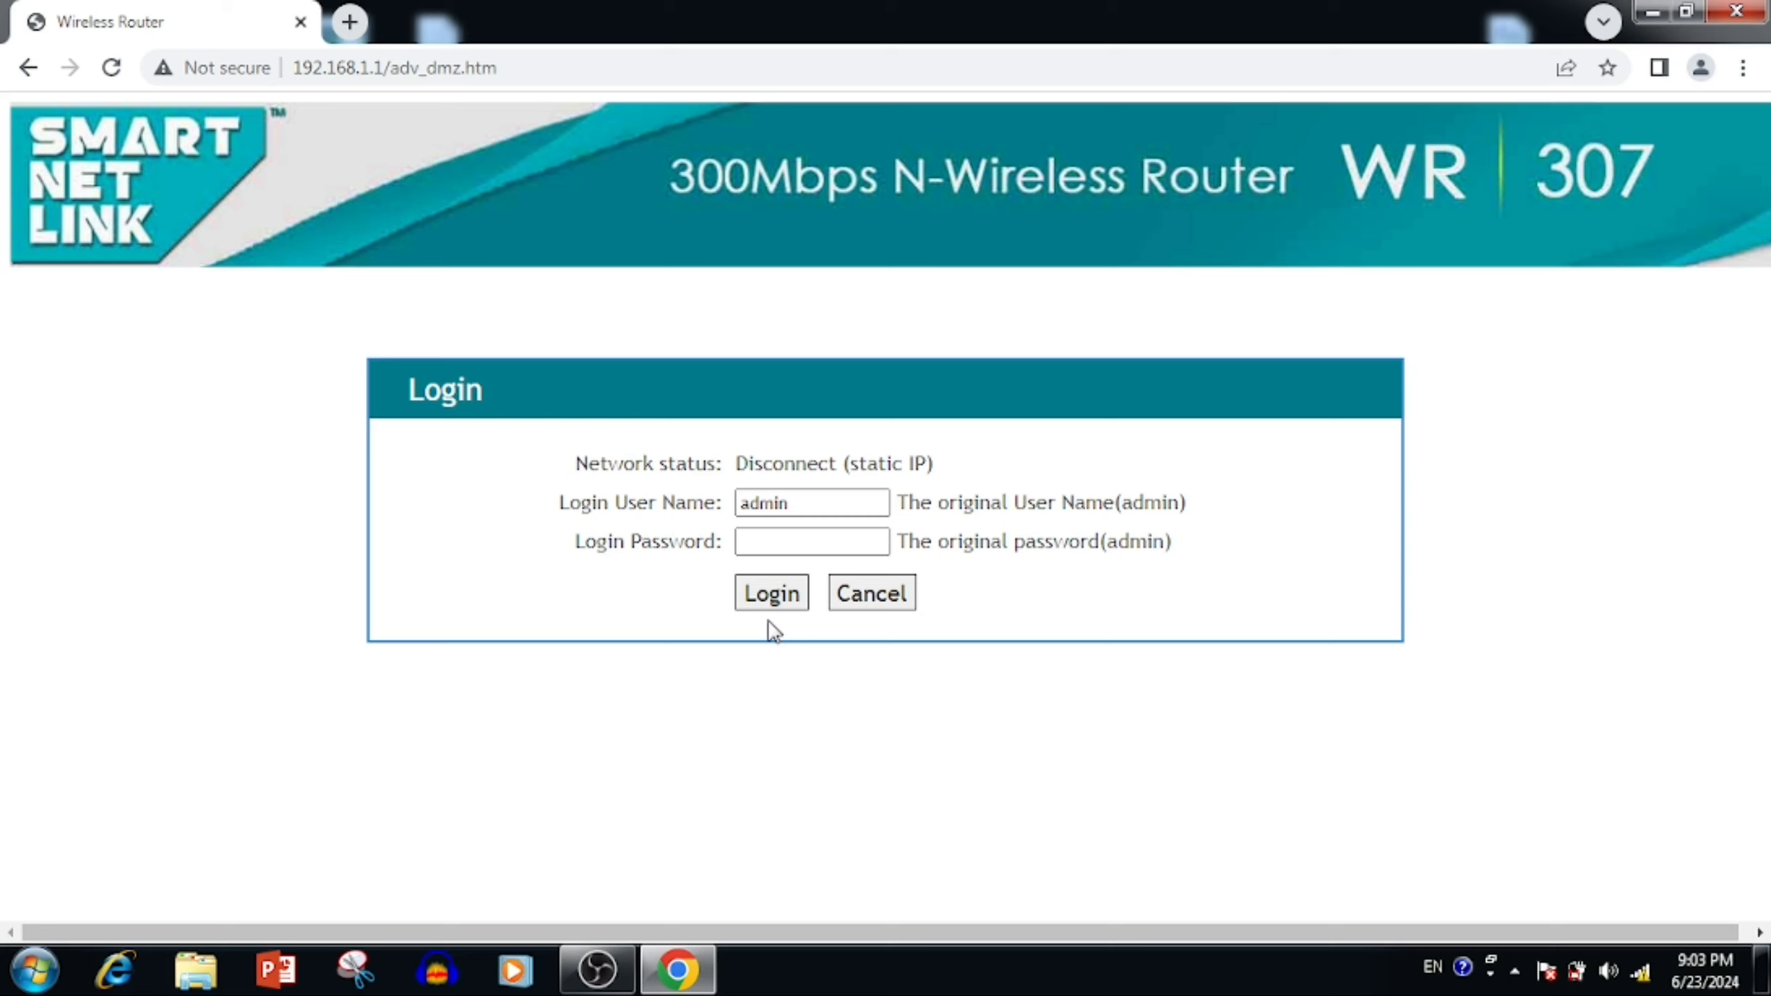
- Log back in with the admin password and open Advanced Management at the DMZ Host page
left_click(823, 548)
type("admin")
key("Return")
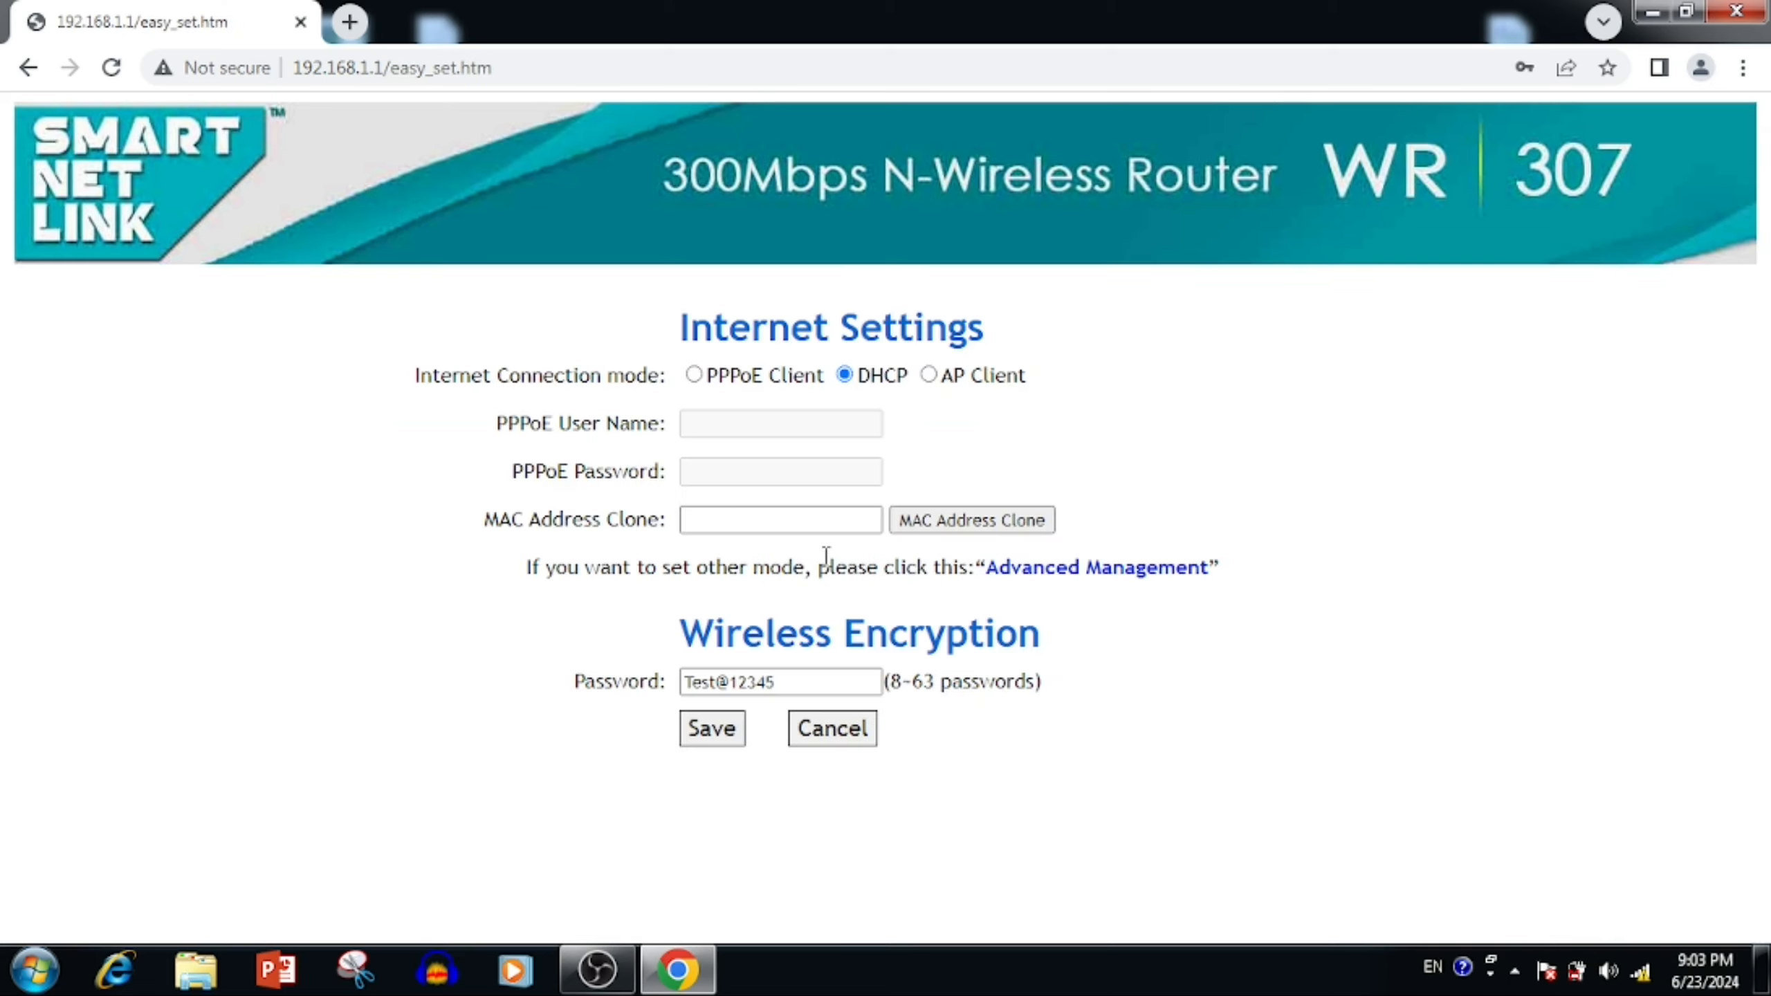
left_click(1055, 568)
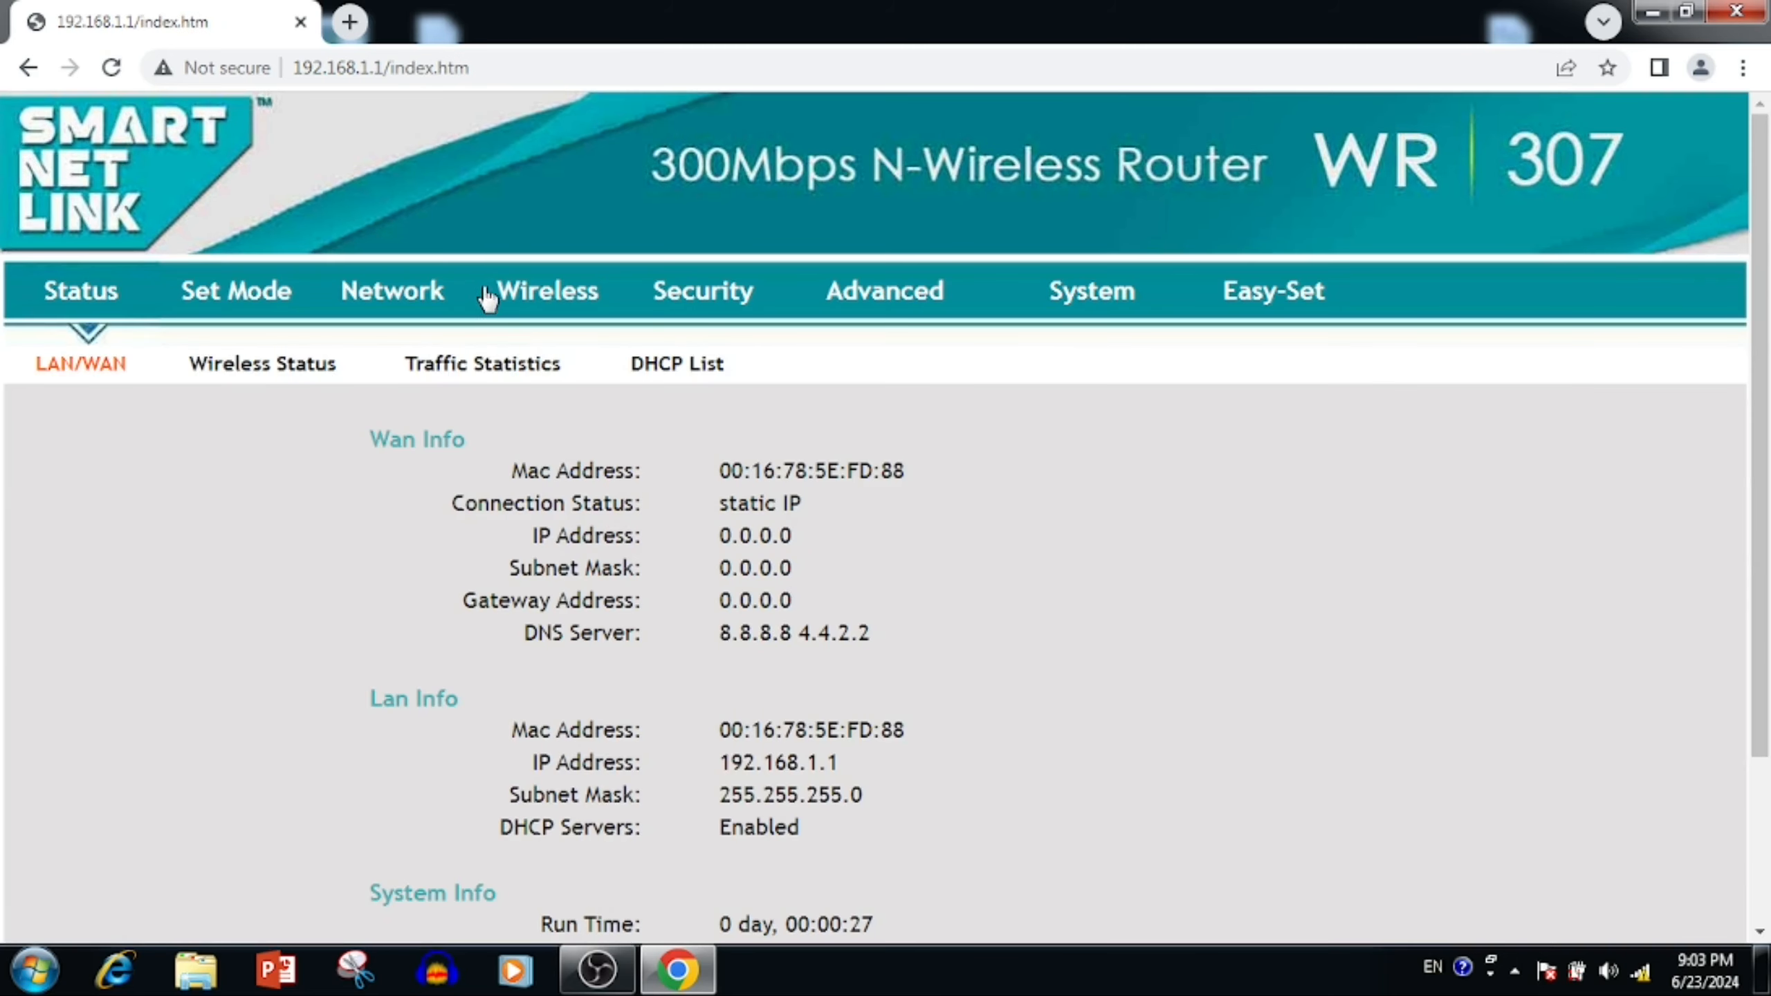
left_click(896, 310)
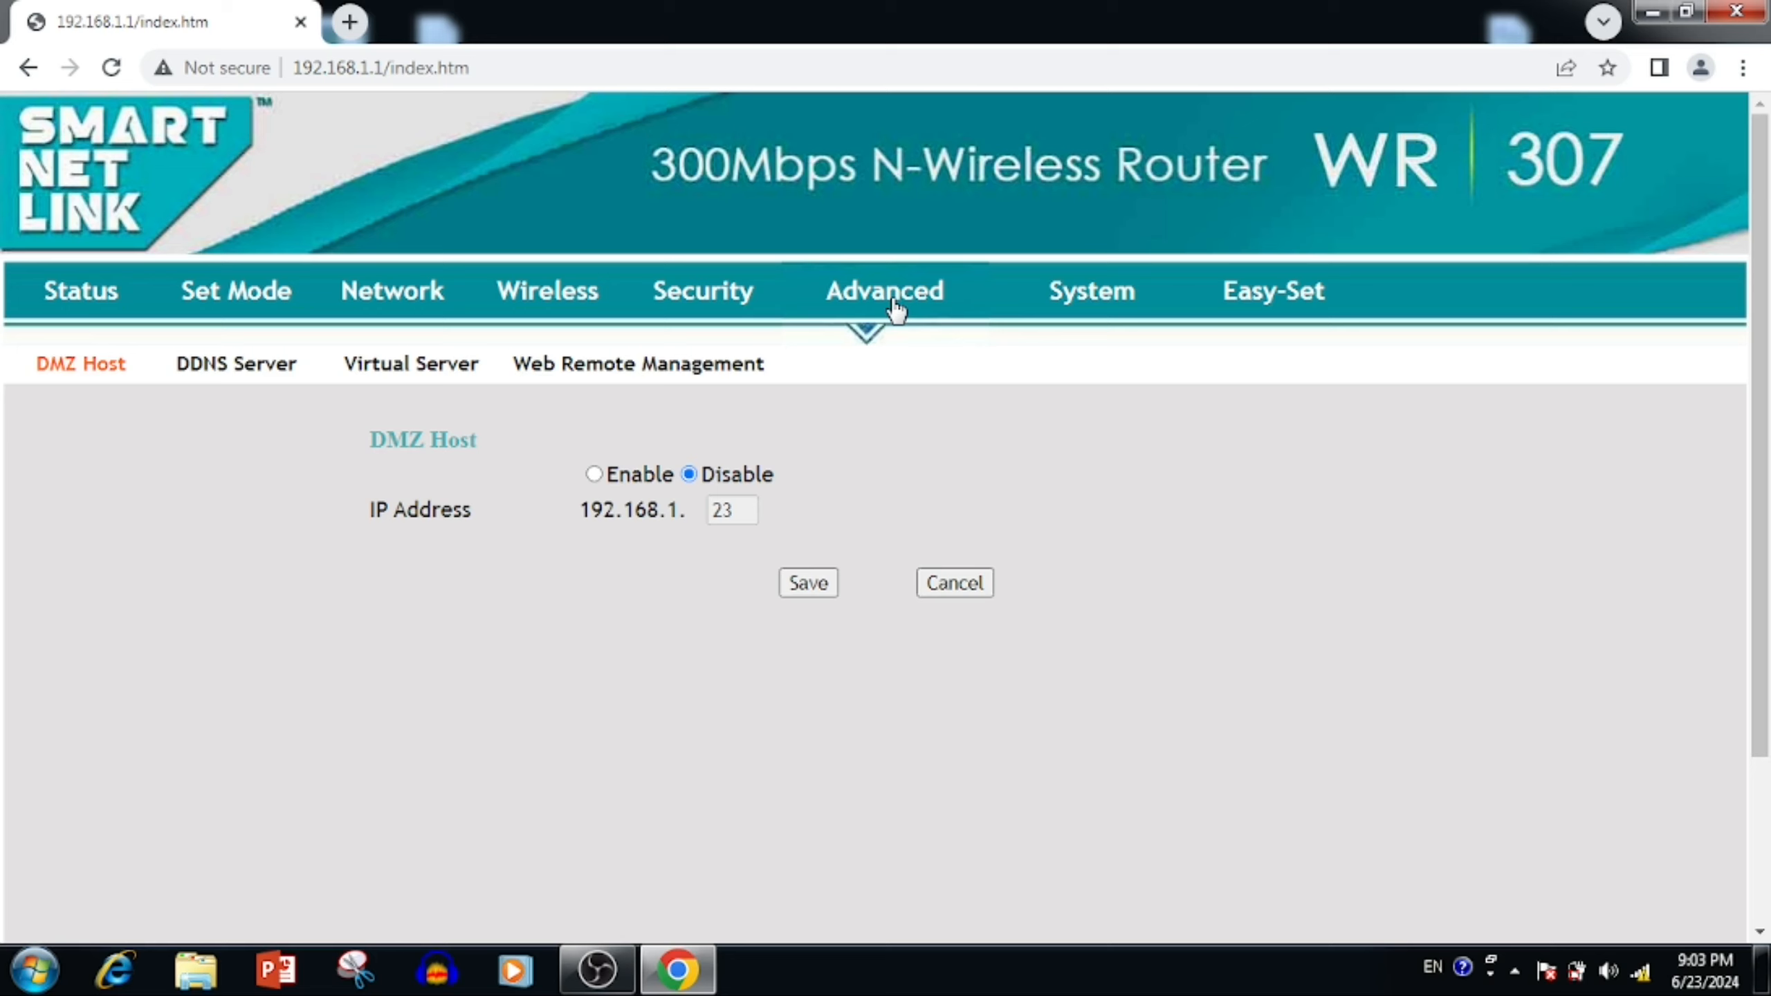
- Enable DDNS with DynDns.org as provider and hostname abethetechie.dyndns.org
left_click(257, 376)
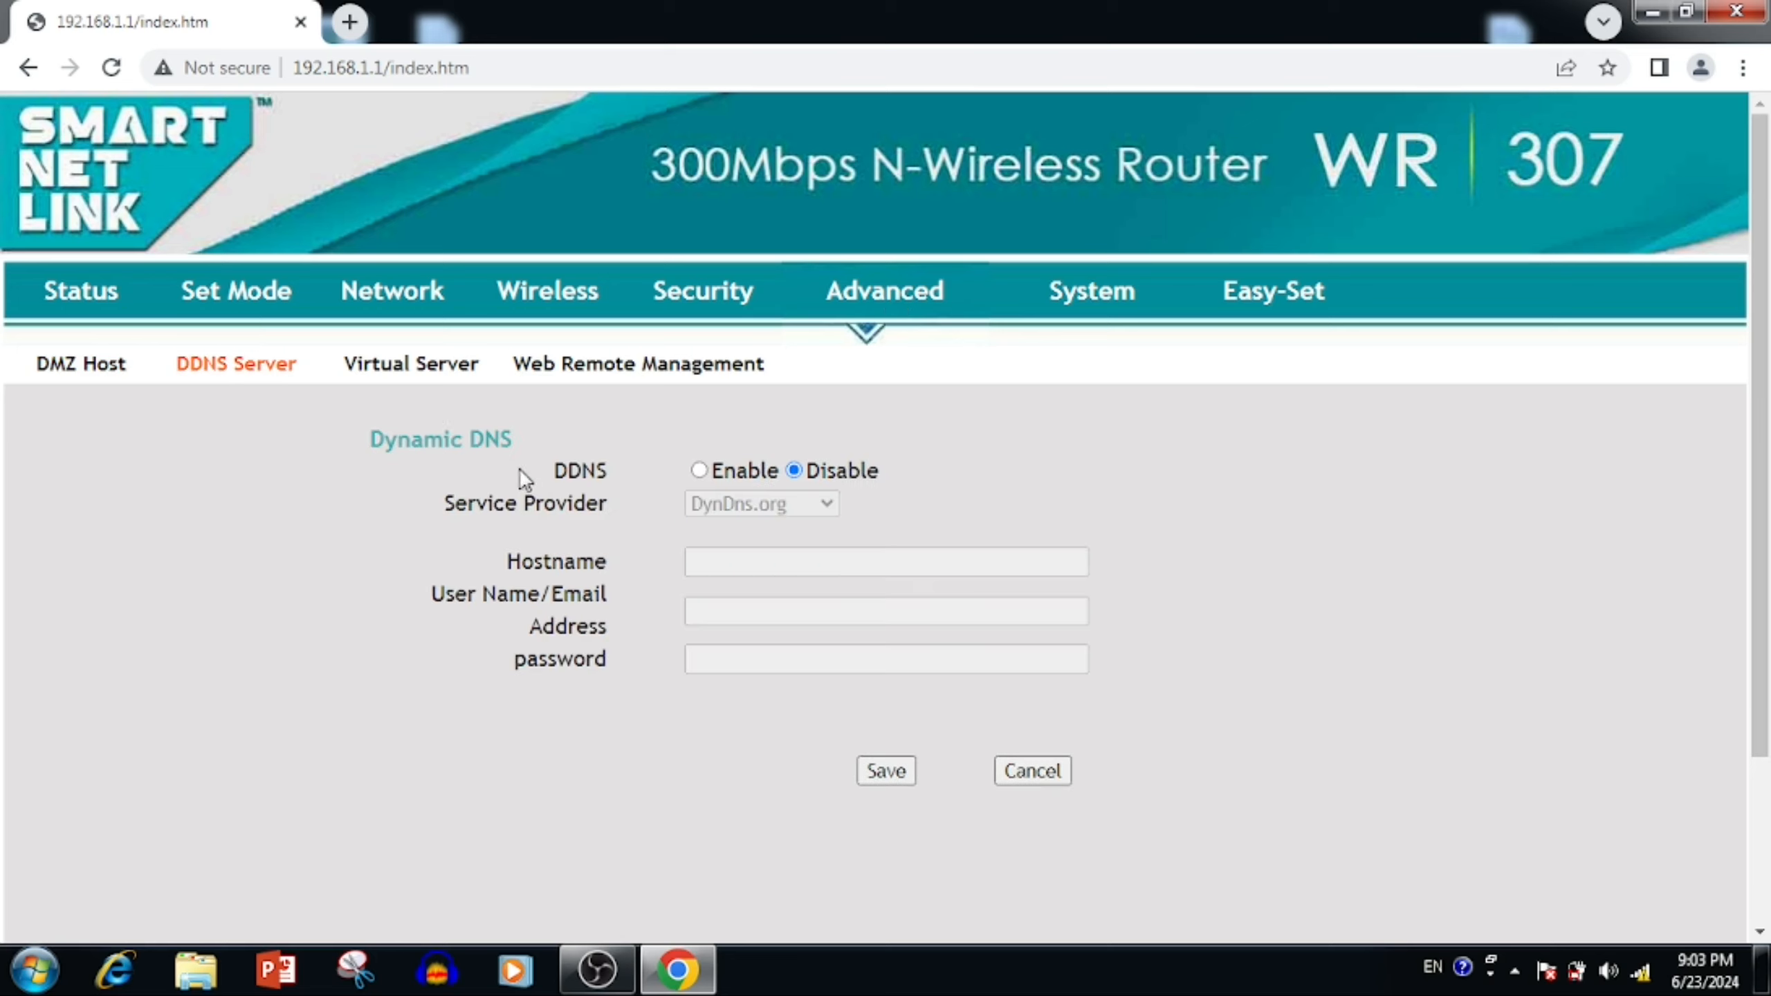
left_click(699, 471)
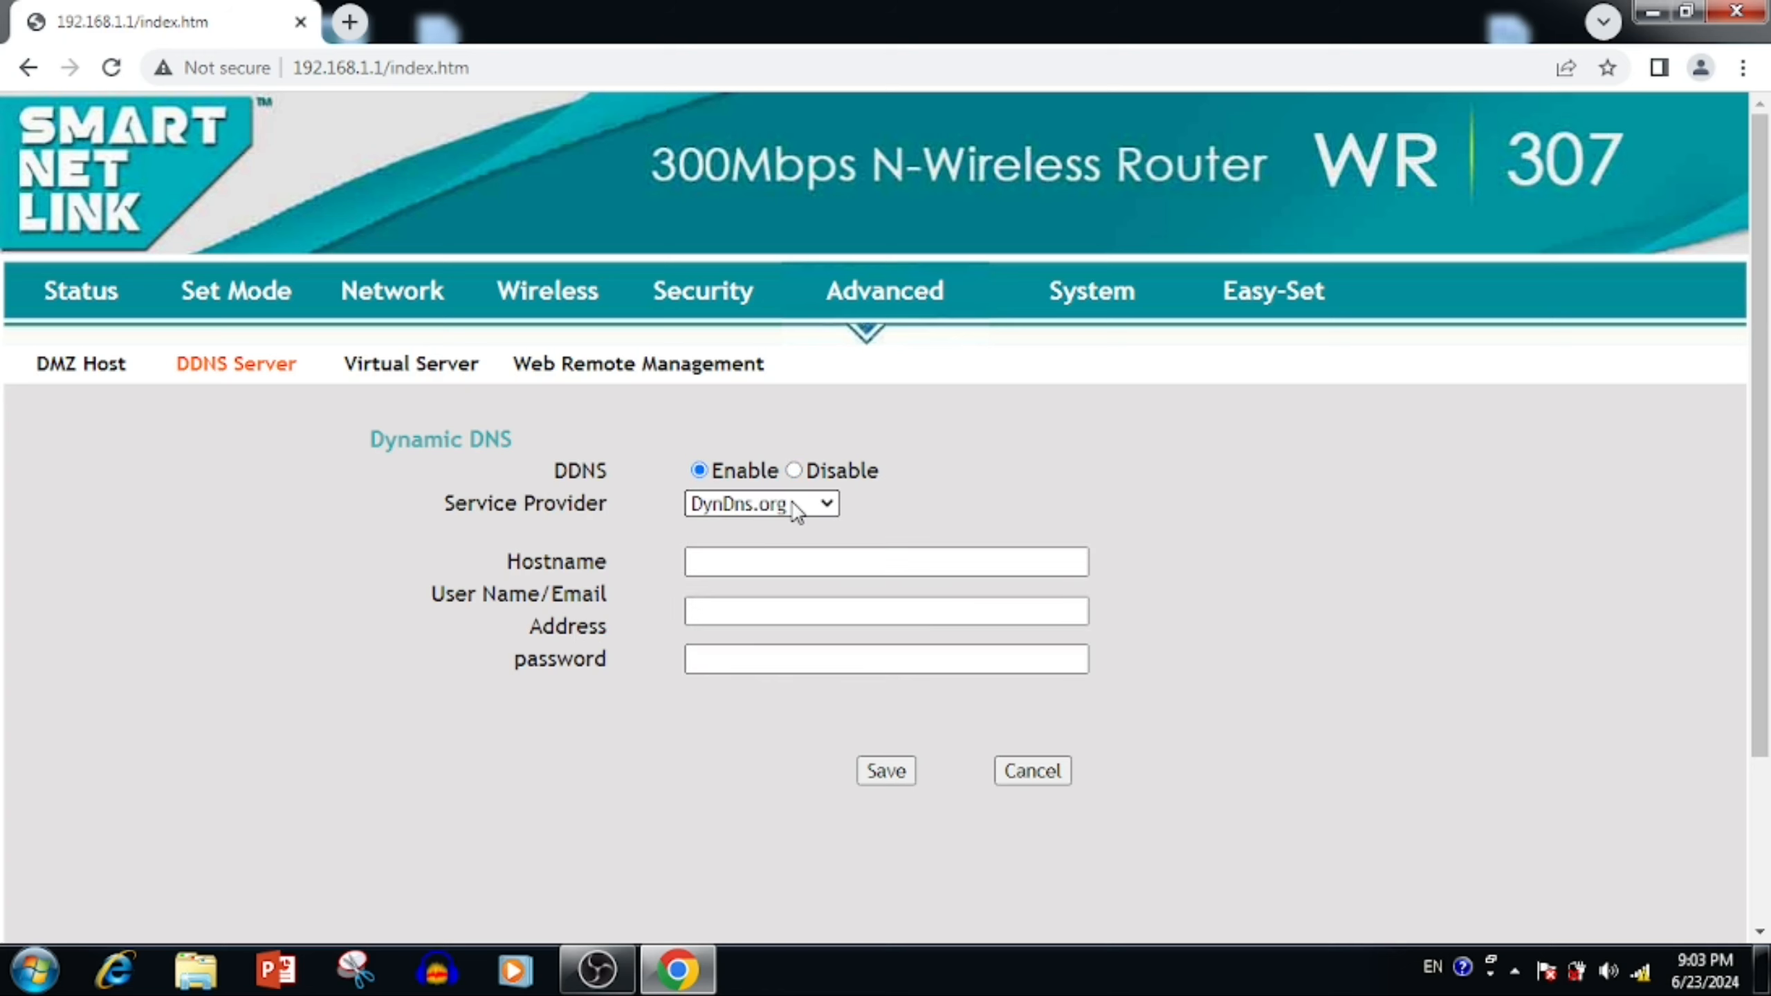
left_click(796, 507)
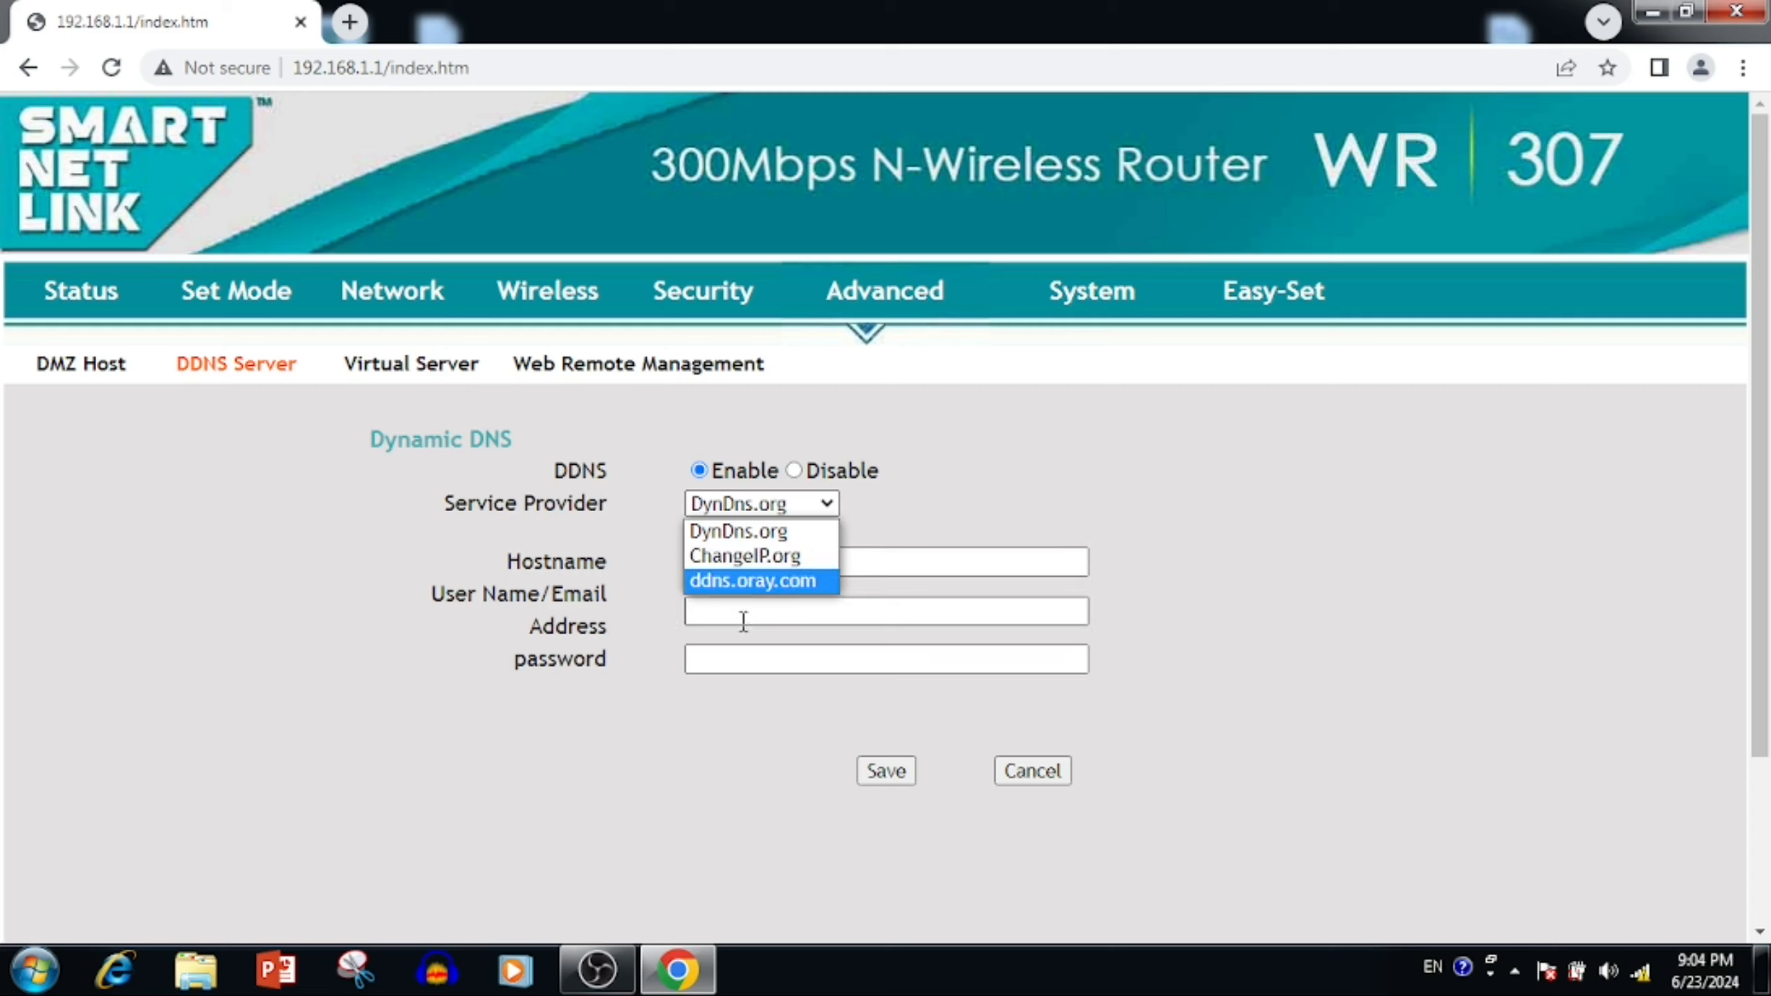
left_click(764, 531)
left_click(727, 566)
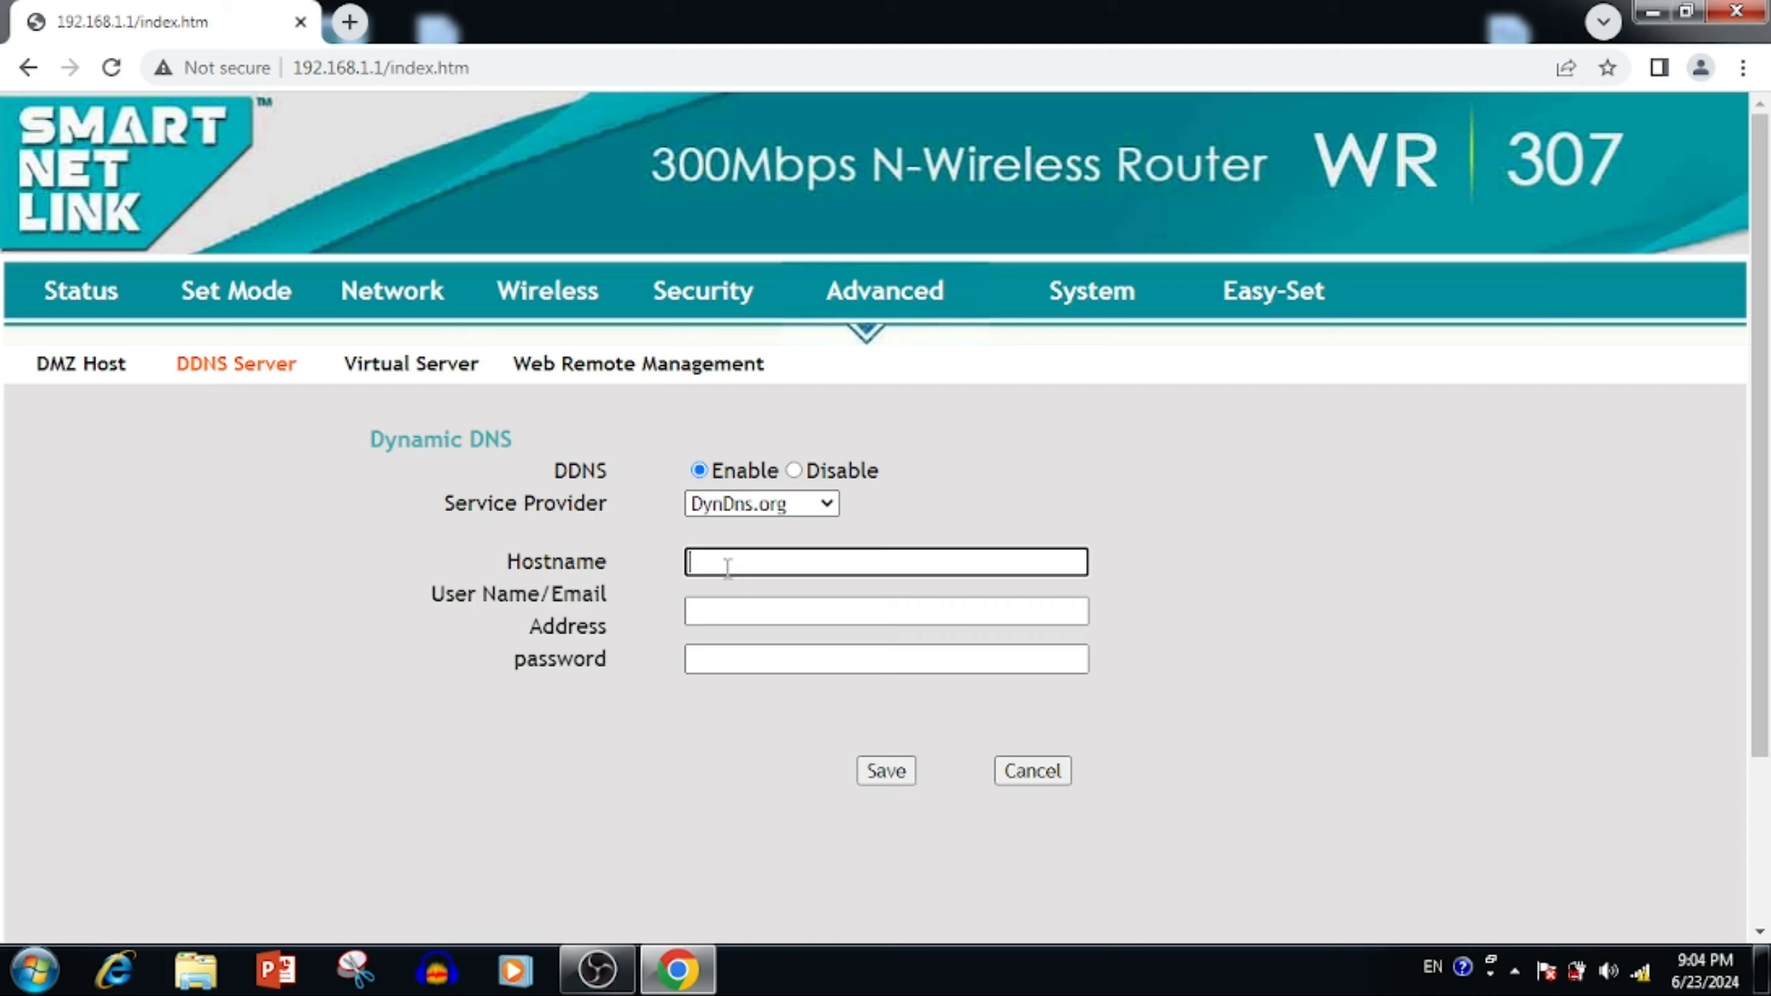
type("abethetechie.dyndns.org")
- Fill in the DDNS account user name and password, then save and continue
key("Tab")
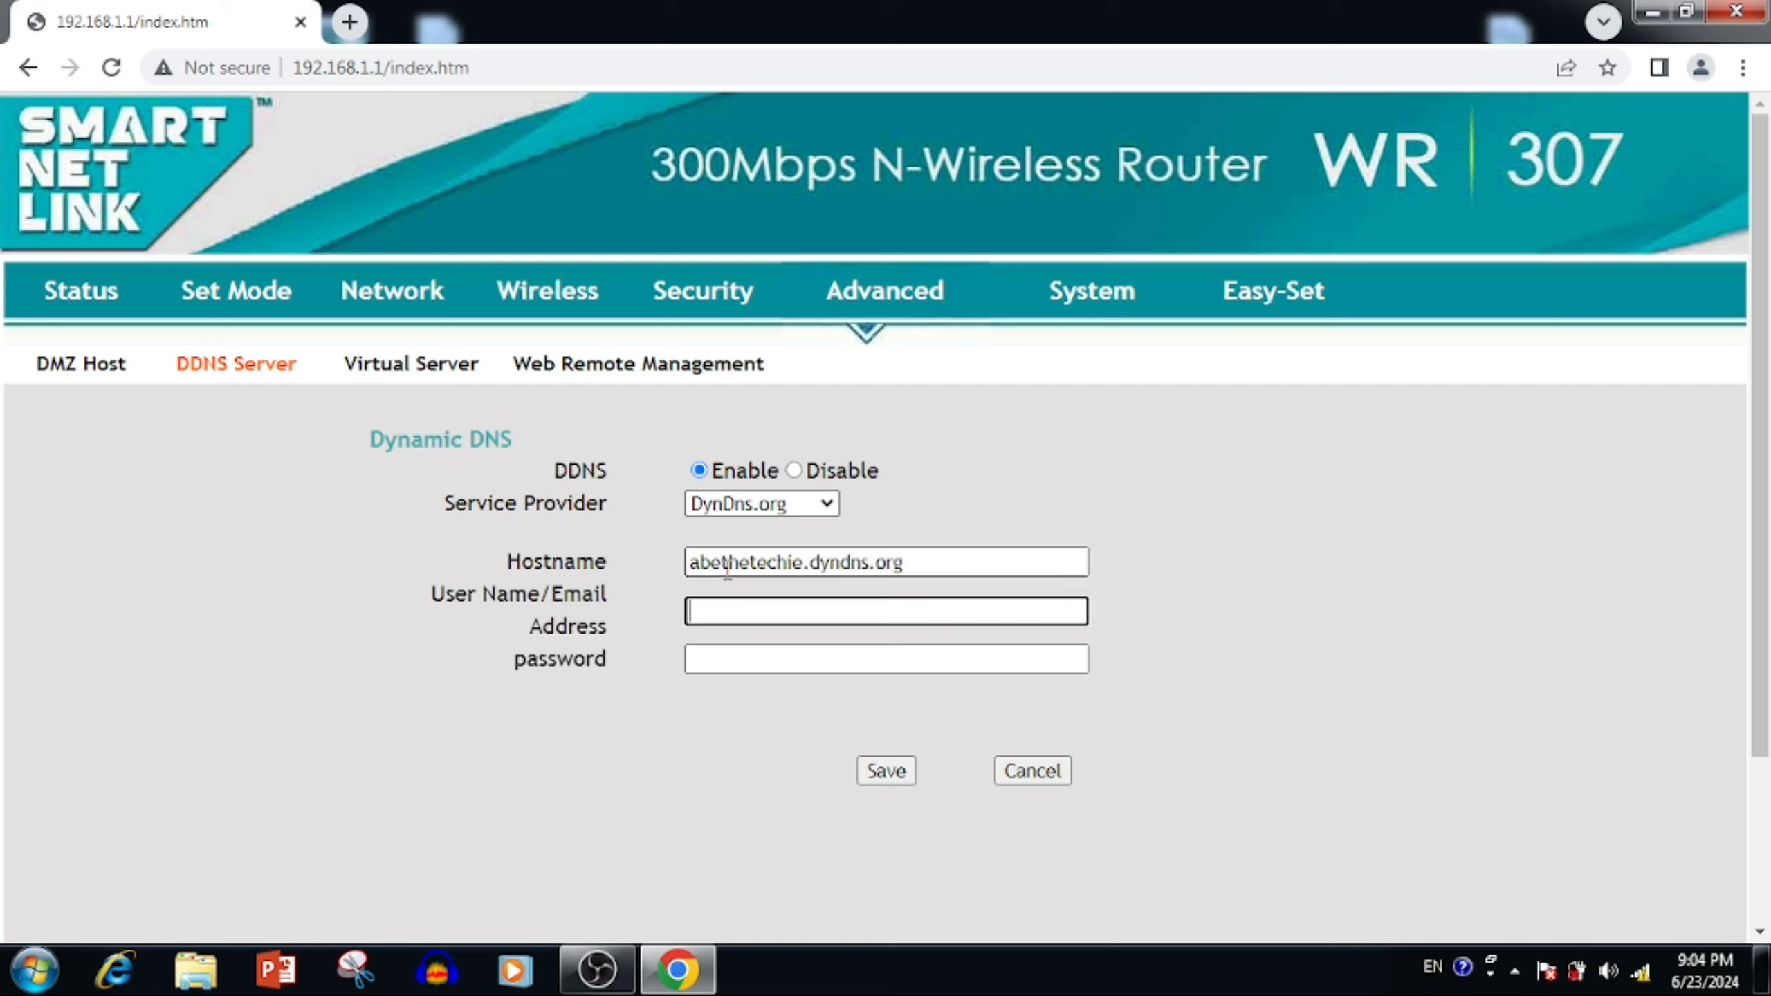
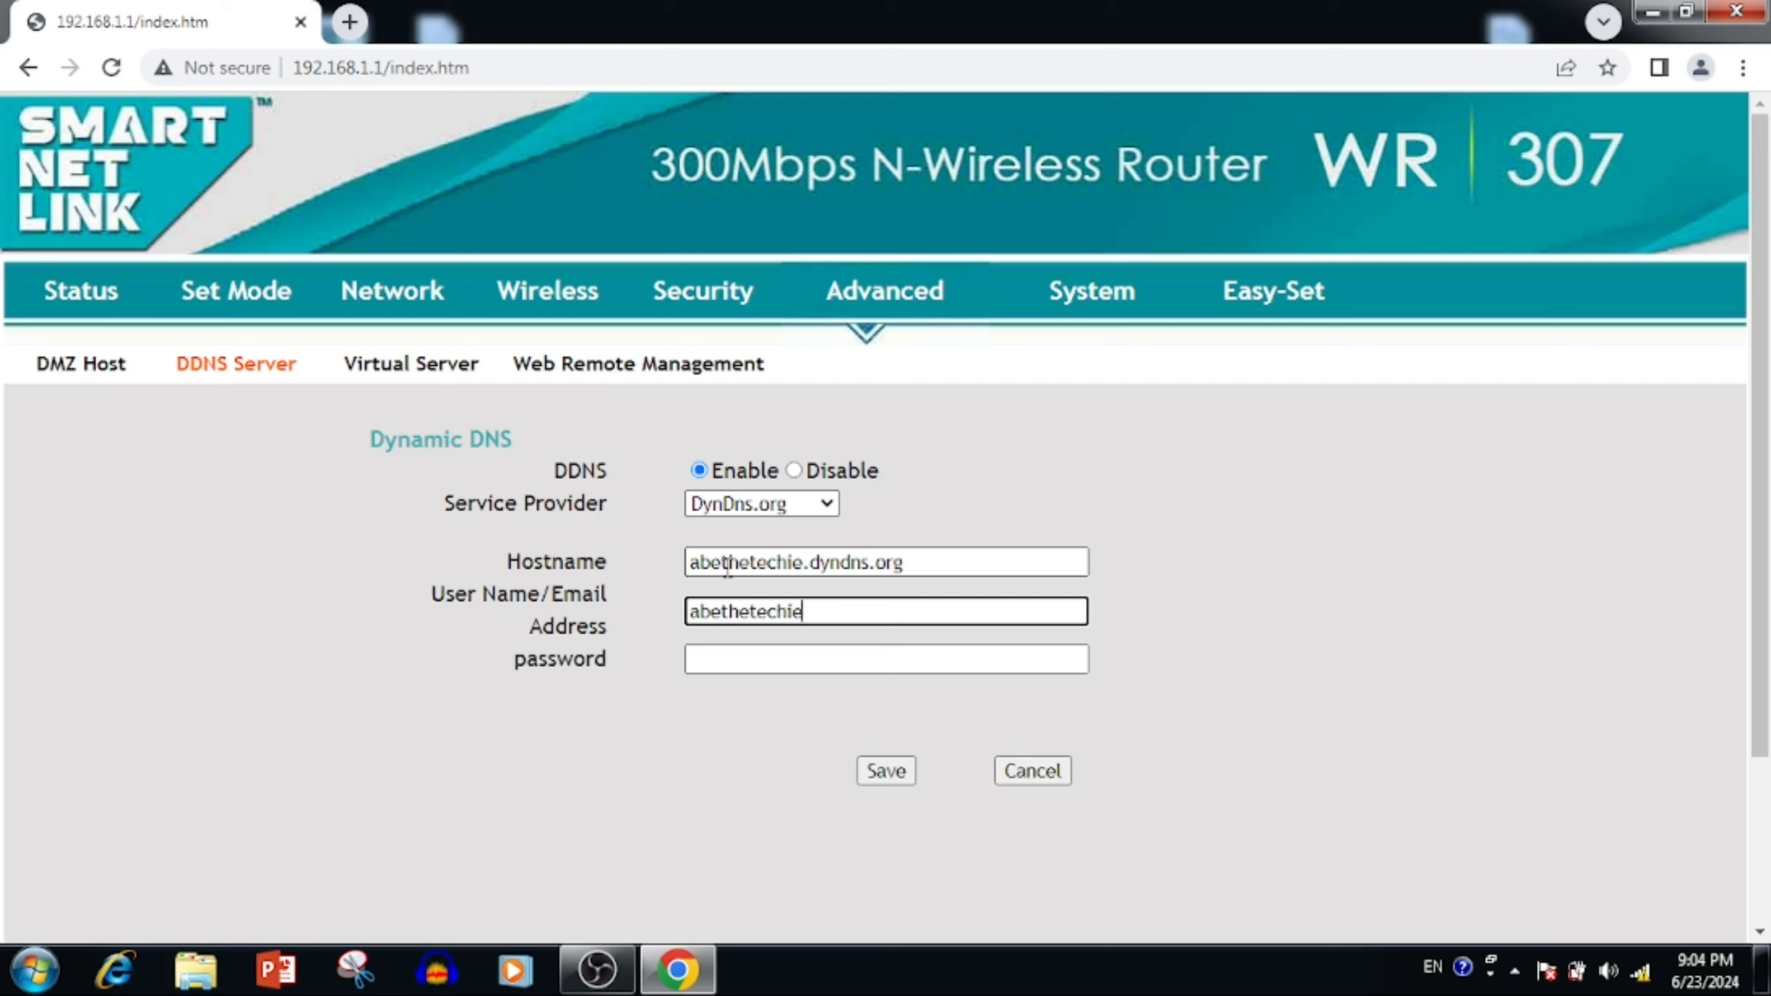
key("Tab")
left_click(867, 612)
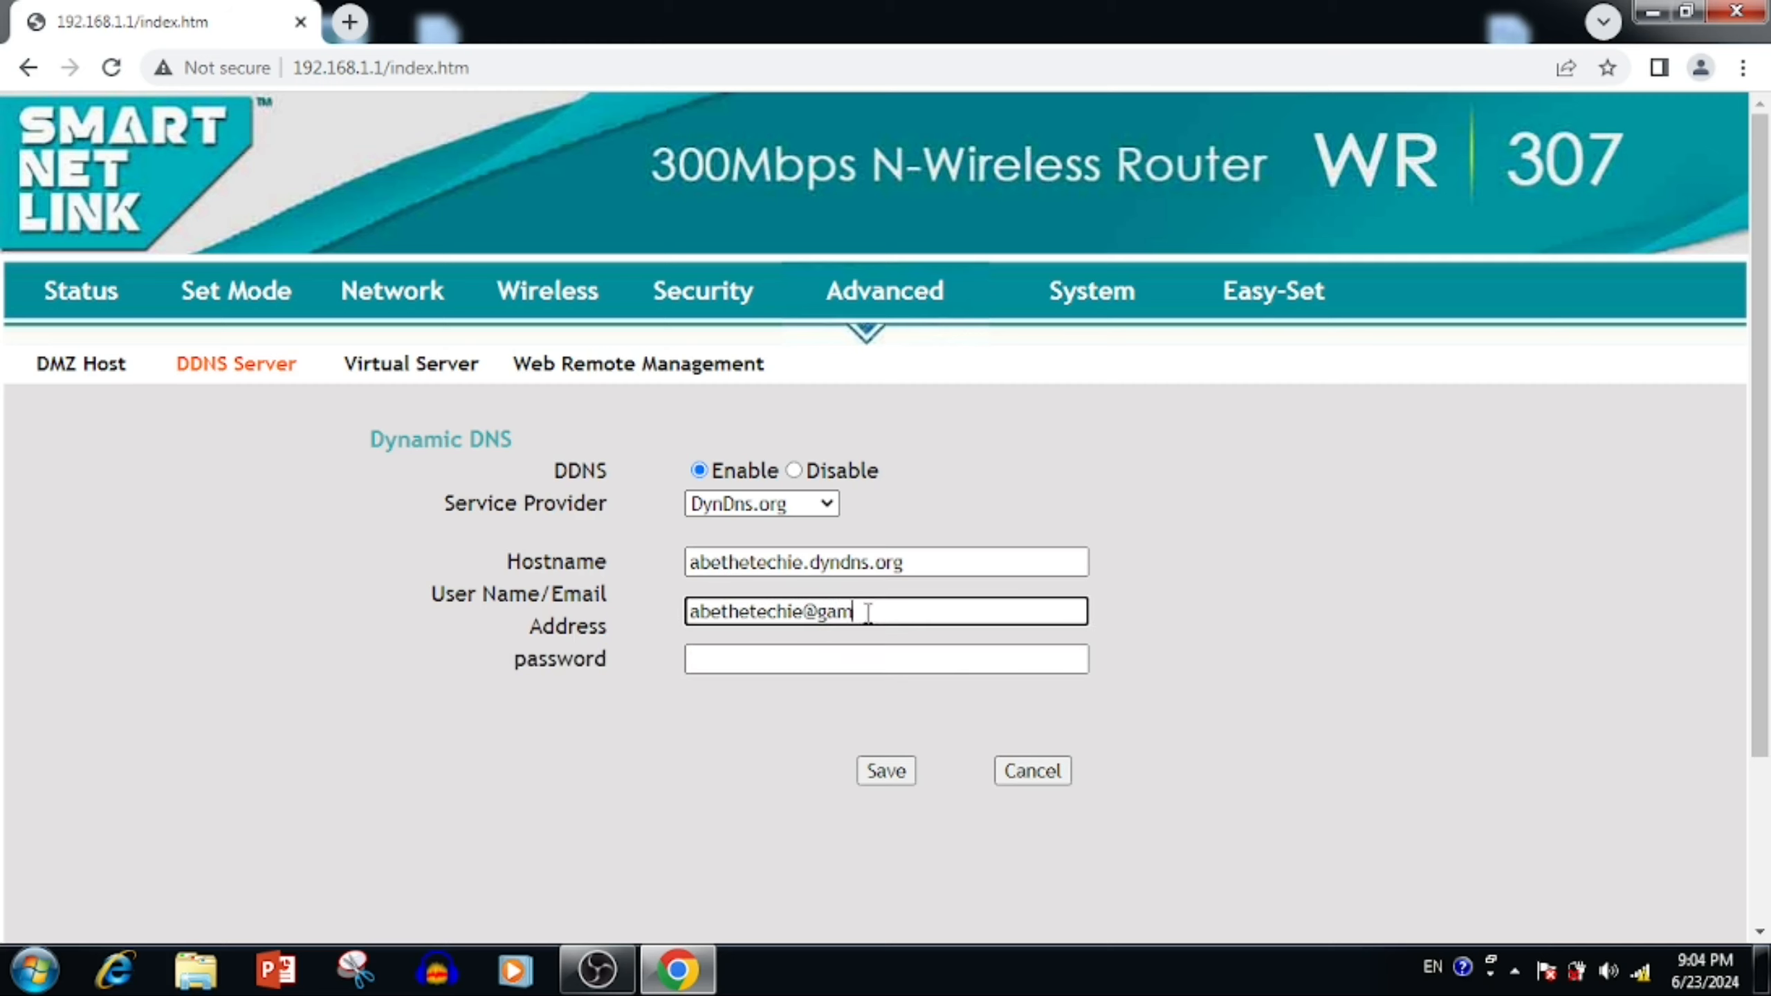
left_click_drag(868, 612, 592, 578)
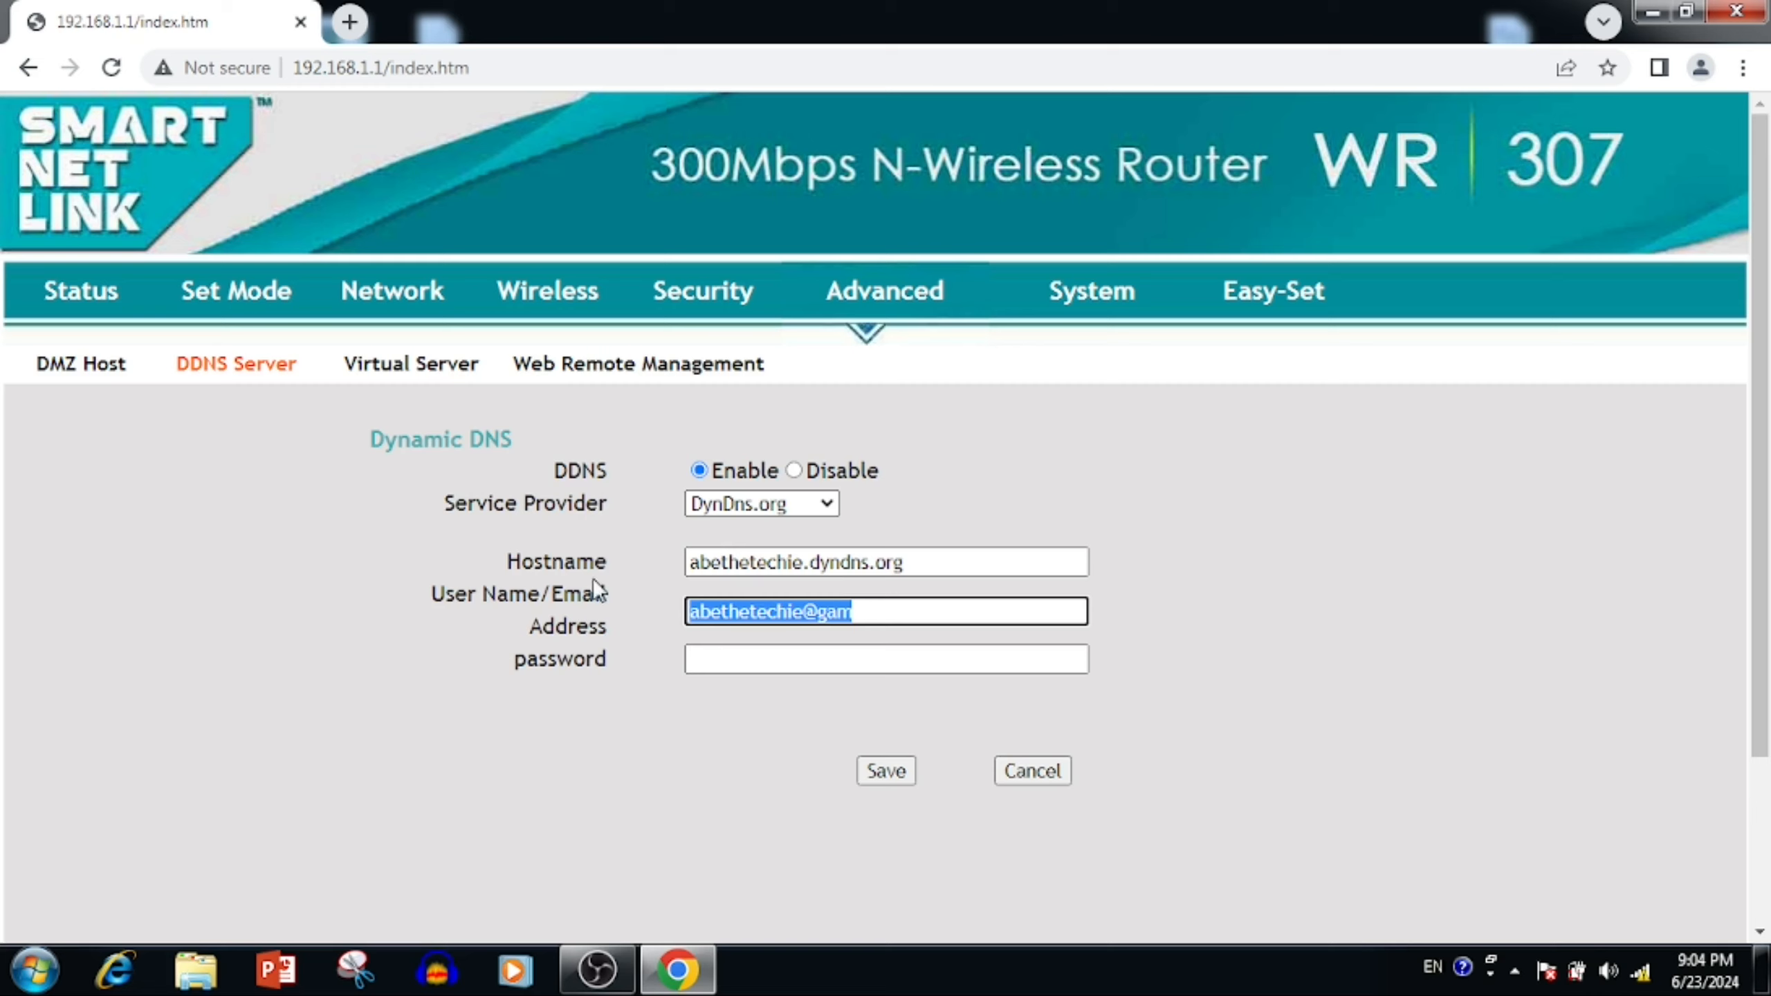
key("BackSpace")
type("usernam")
key("Tab")
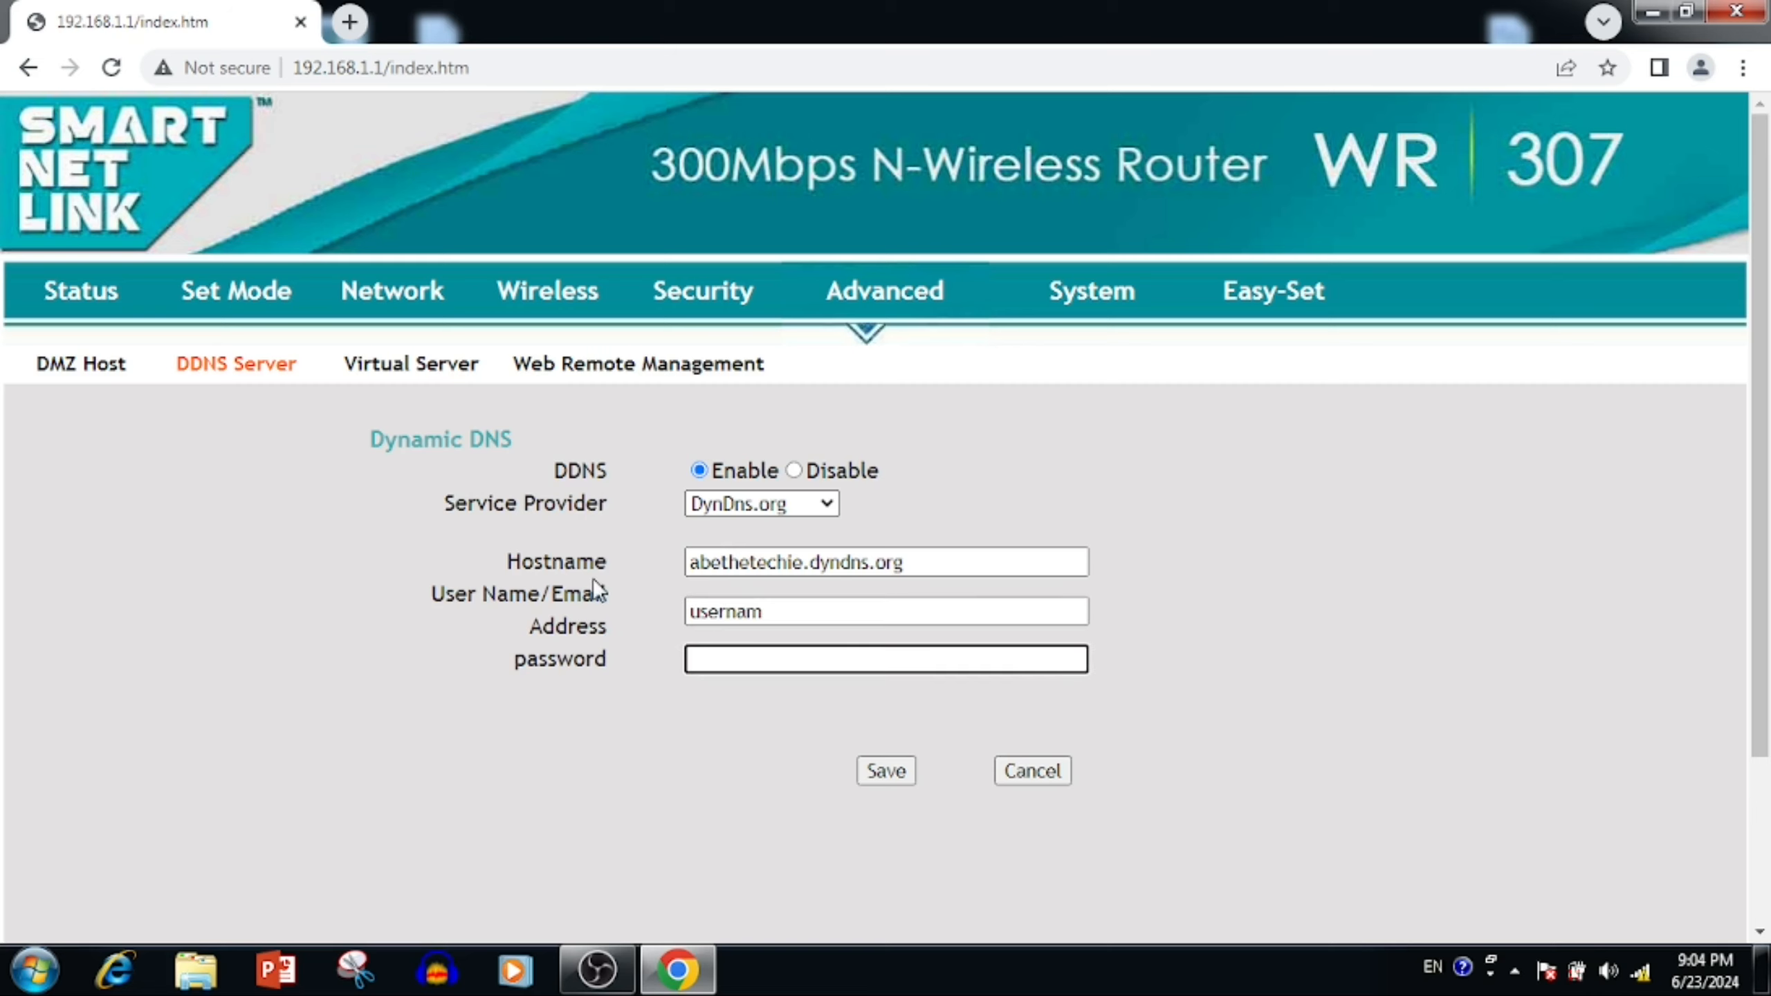
type("password")
left_click(893, 773)
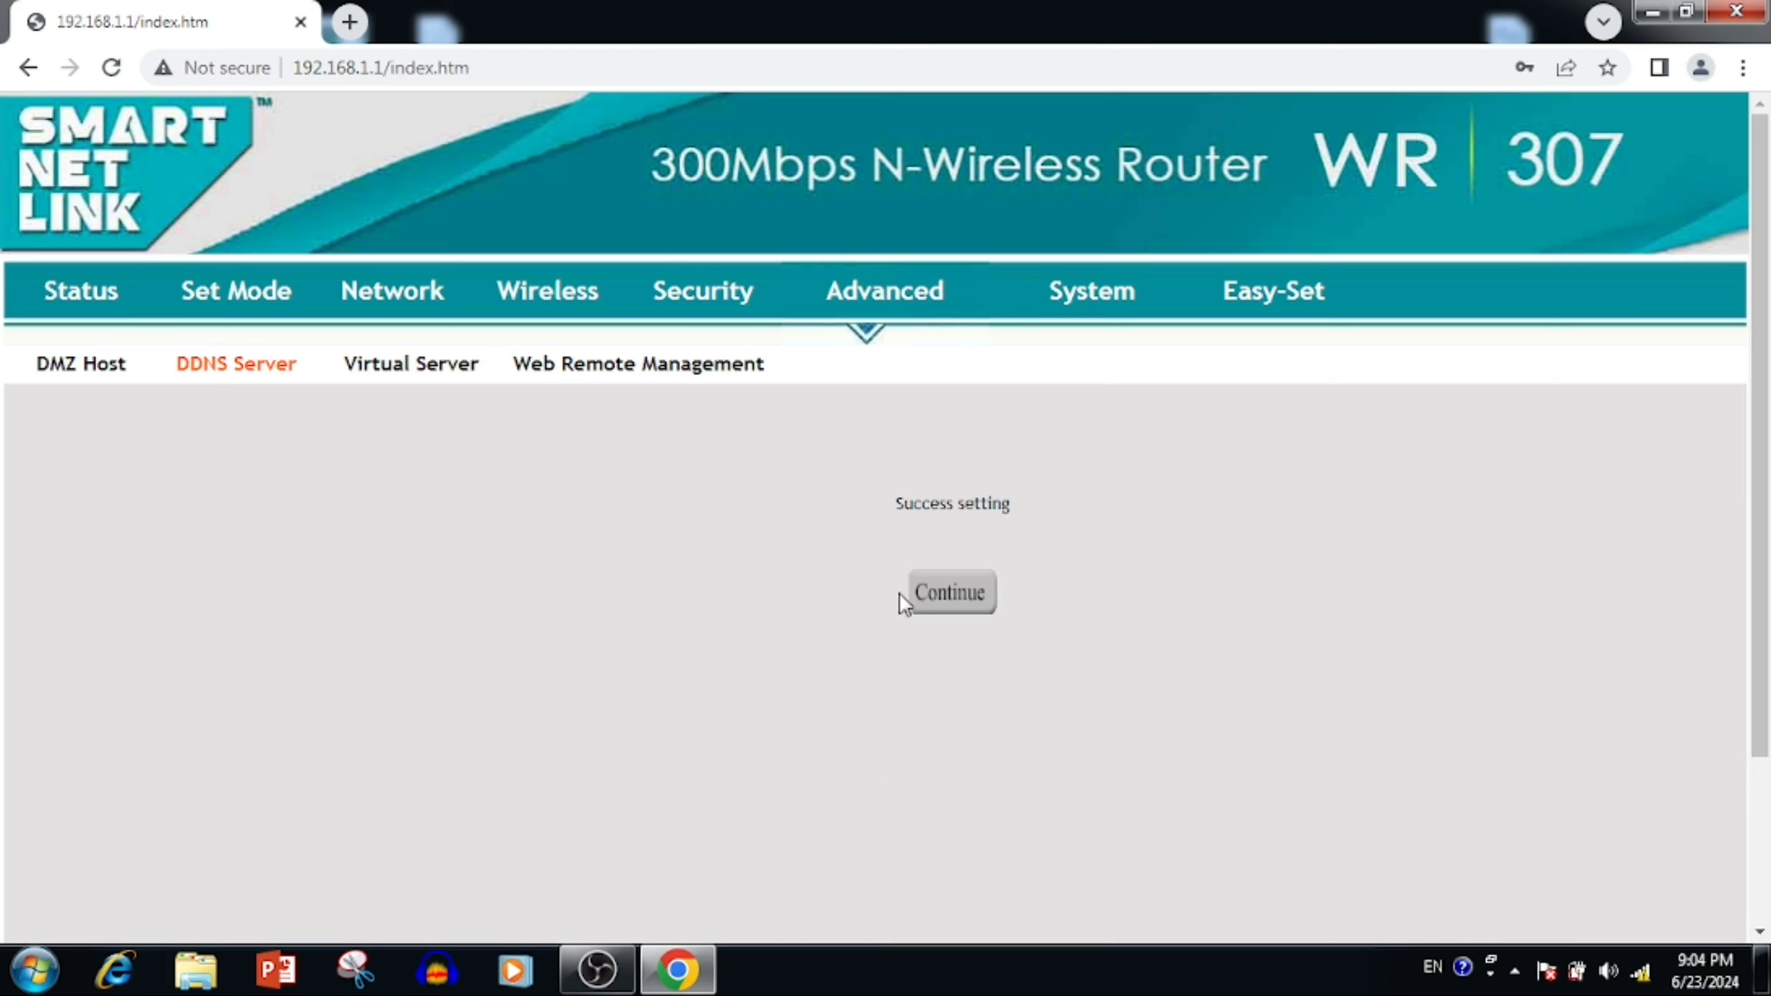
left_click(915, 592)
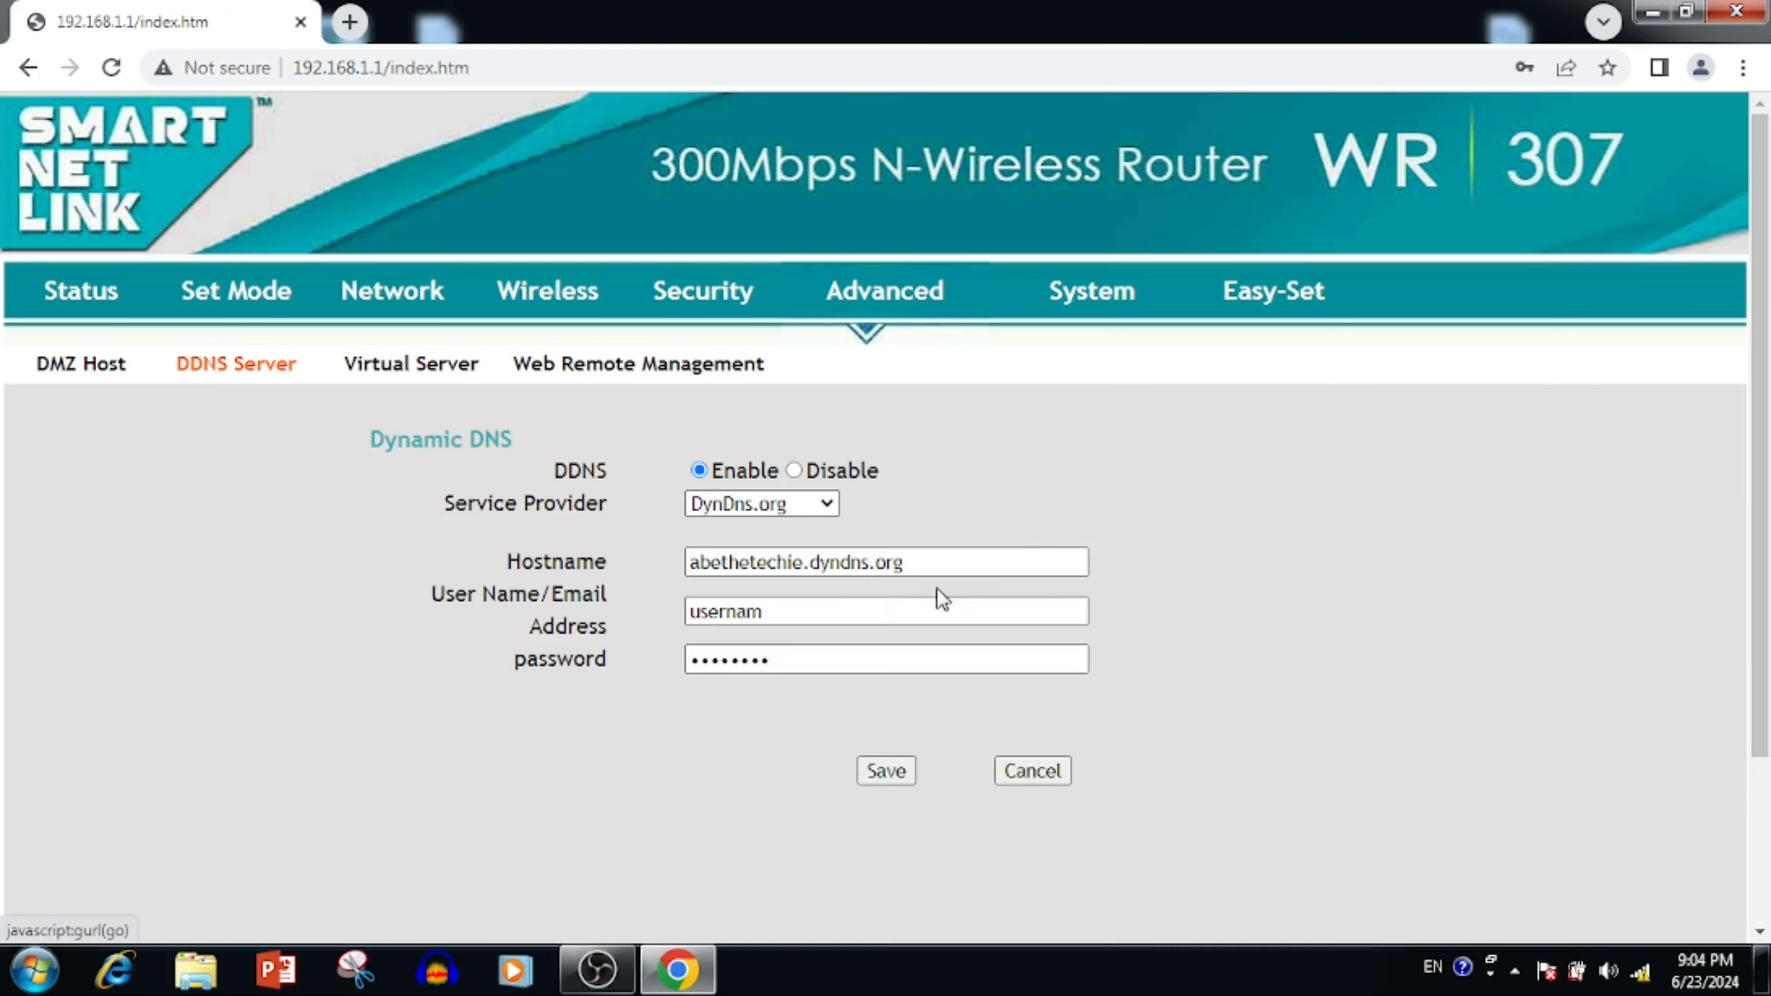
- Open Virtual Server, enable a new rule and enter LAN host 192.168.1.21
left_click(445, 379)
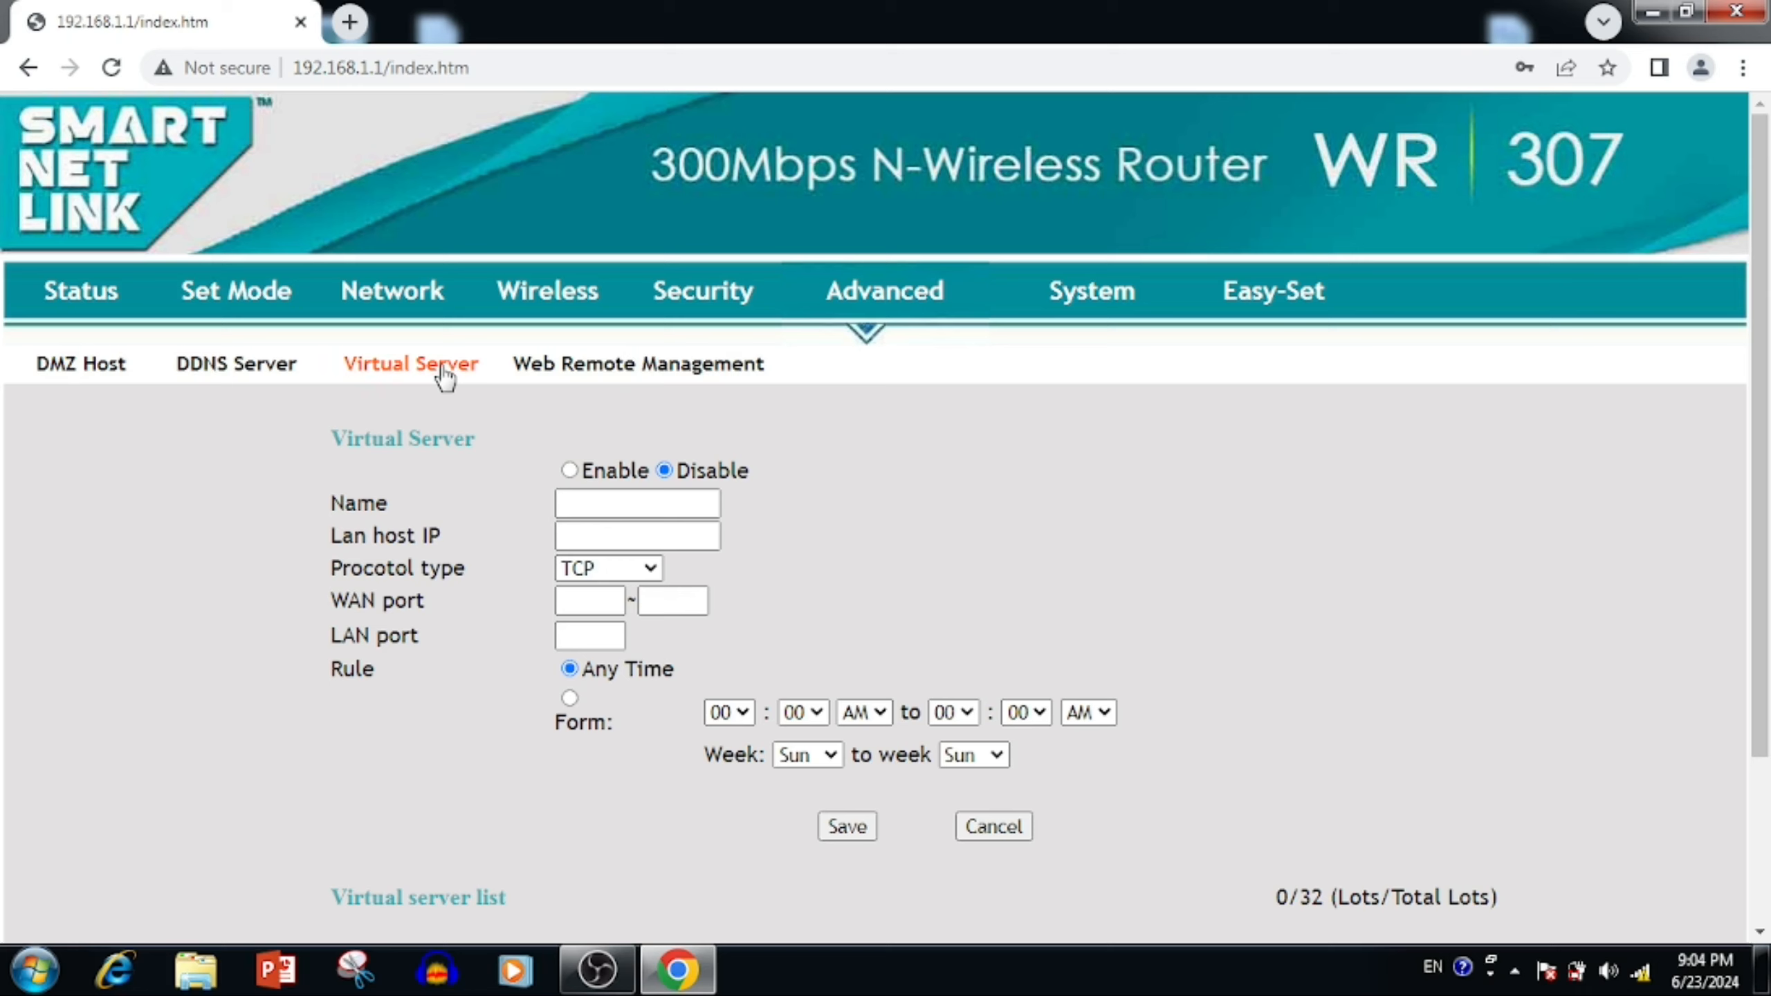
left_click(570, 472)
left_click(573, 499)
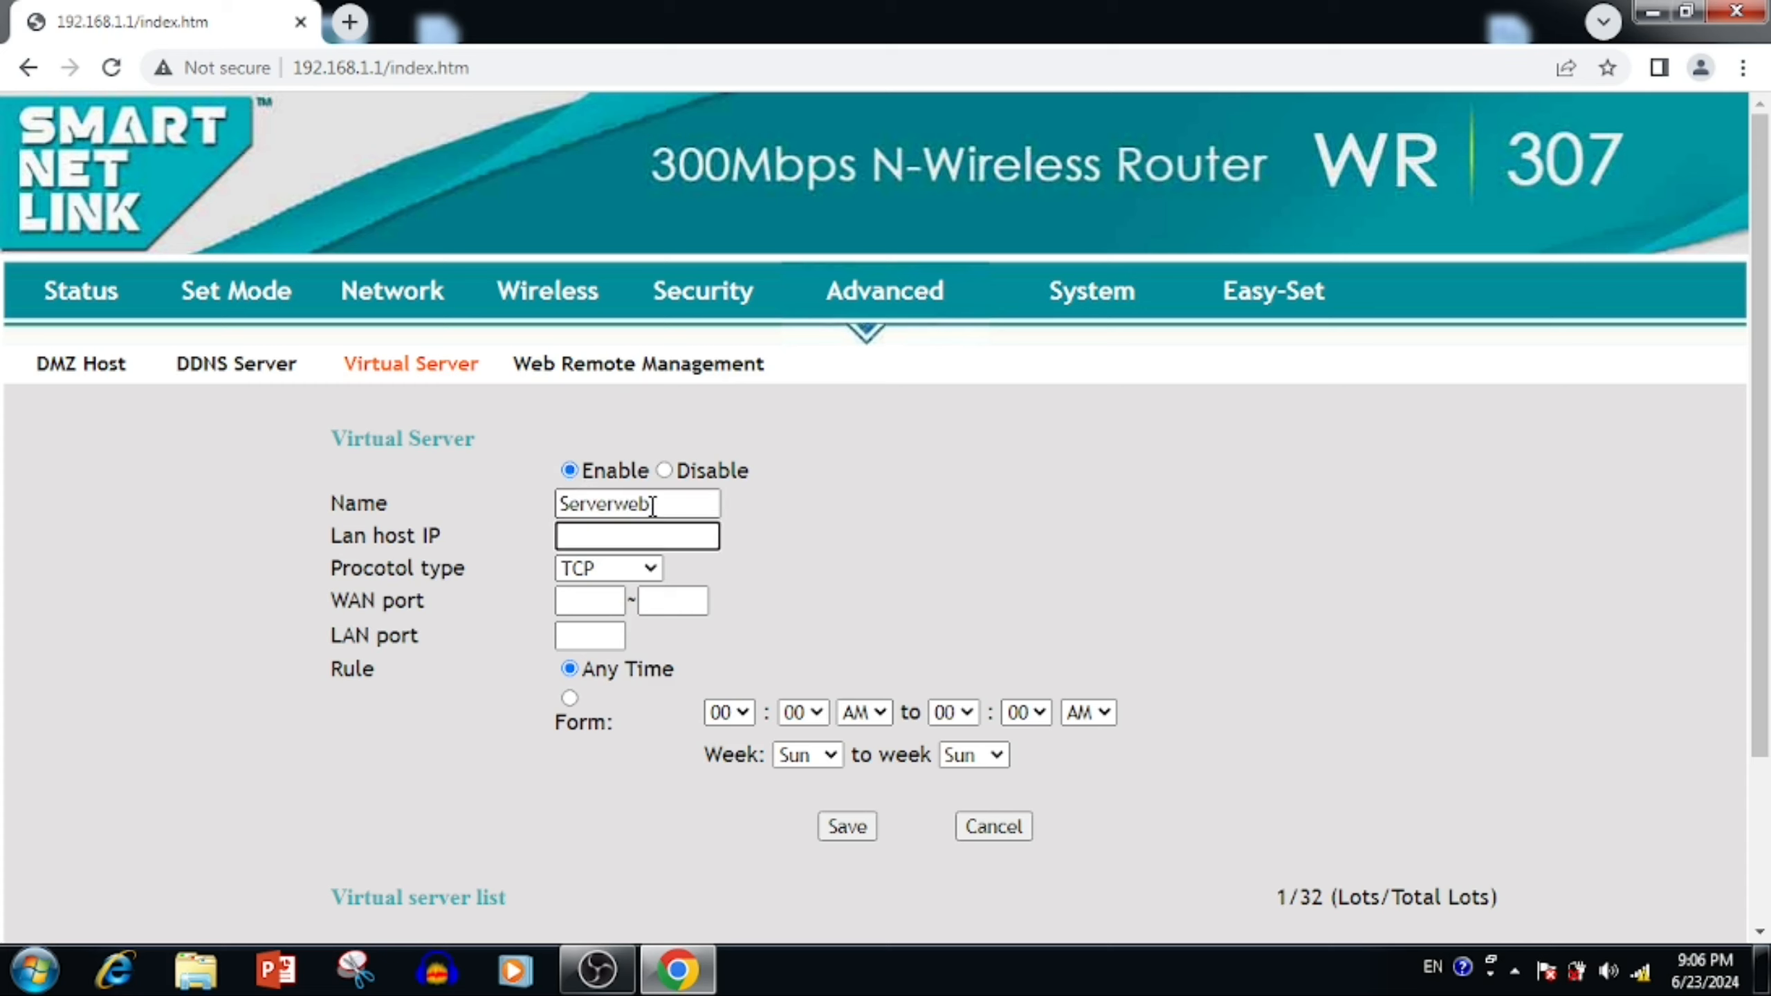
type("192")
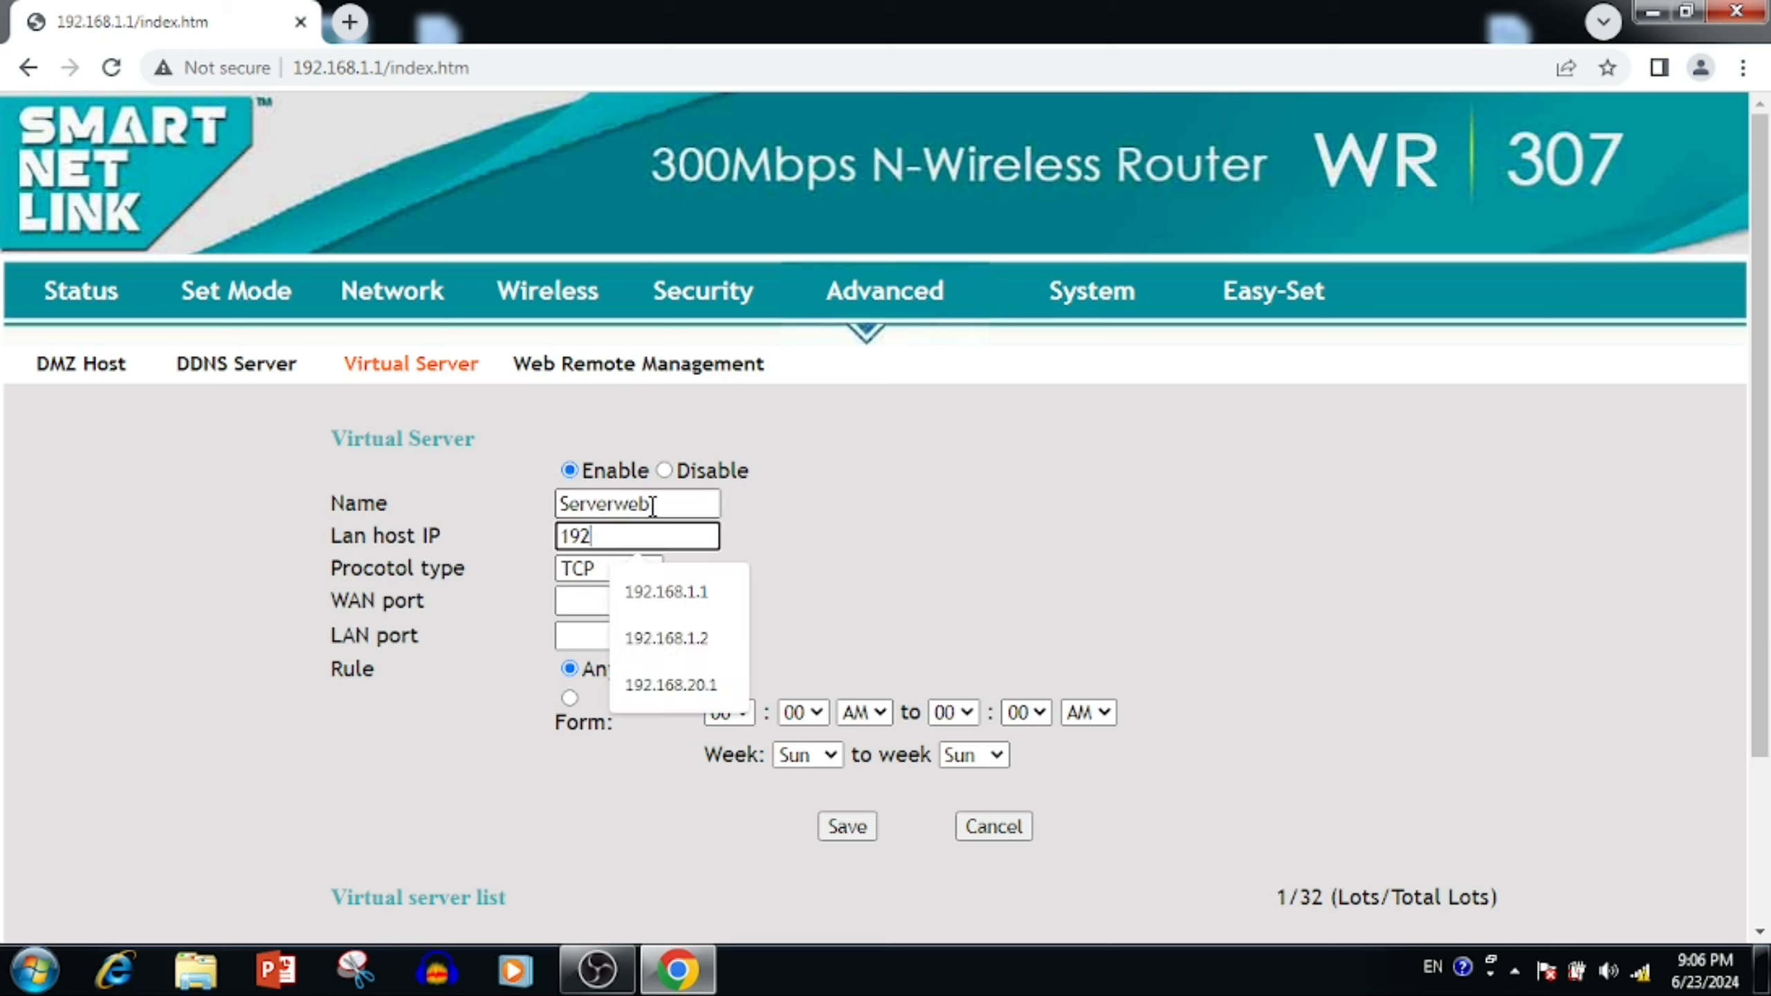
type(".168.1.21")
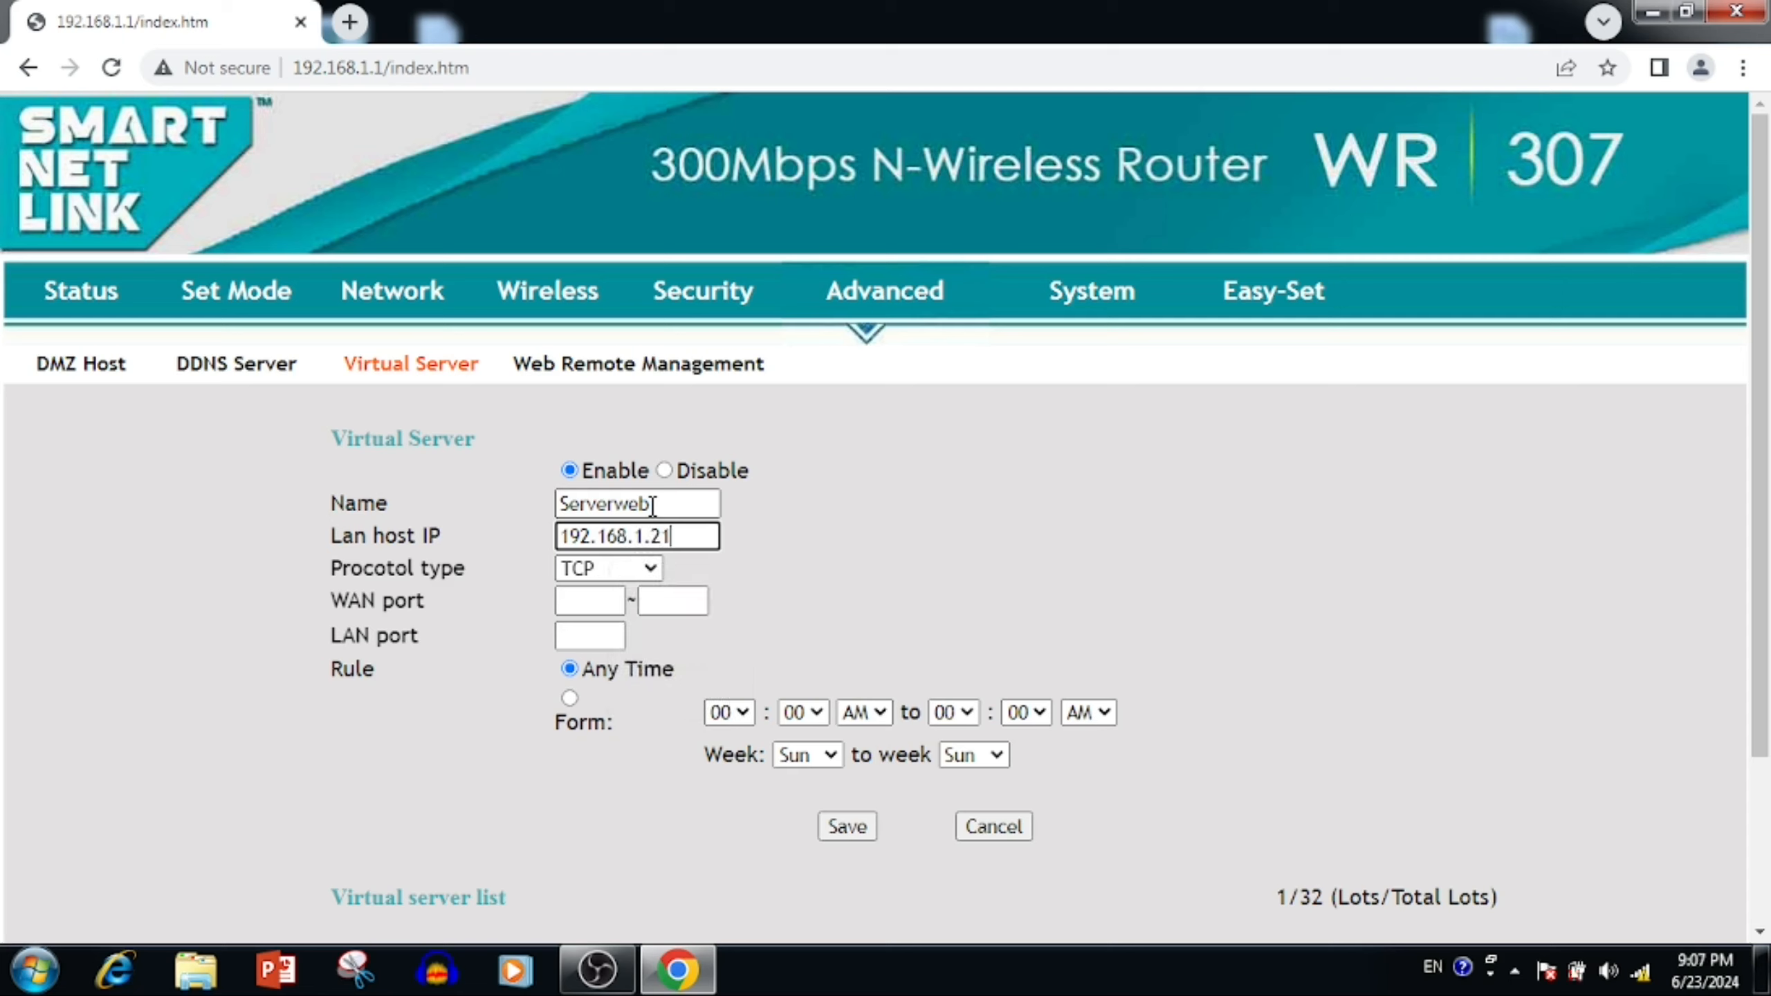
- Keep protocol TCP, set WAN port range 80~80 and LAN port 80
left_click(584, 577)
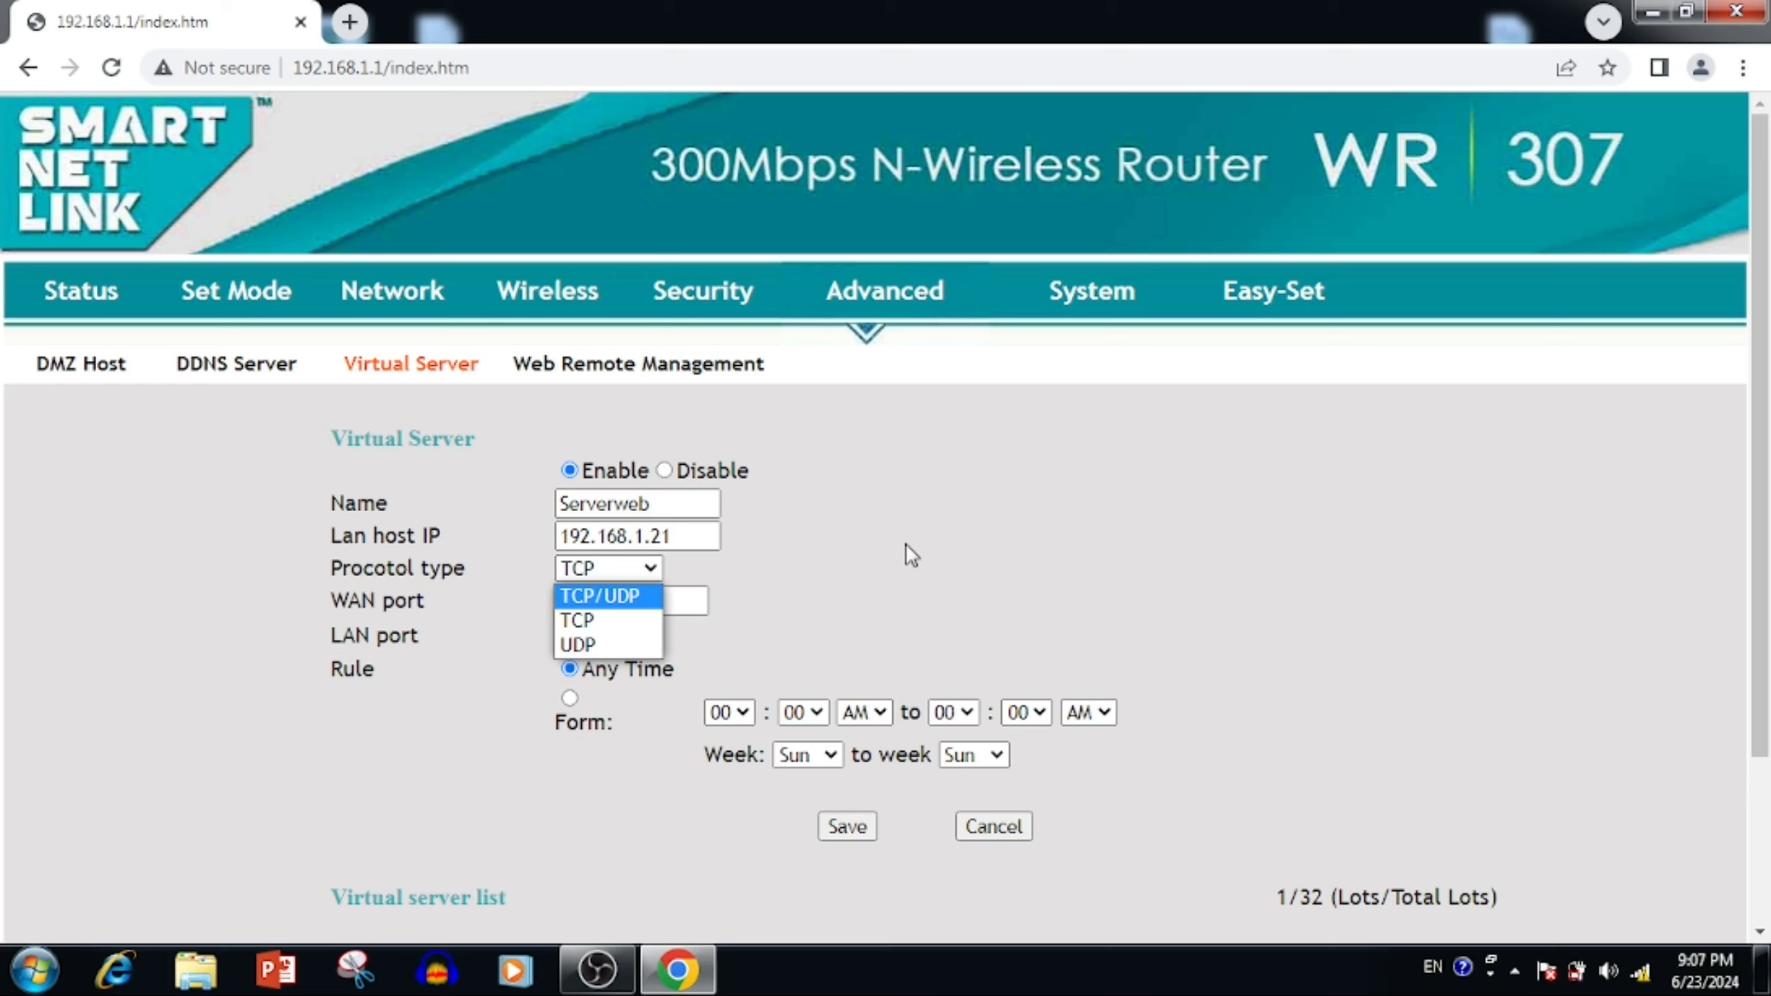
left_click(600, 619)
left_click(601, 600)
type("80")
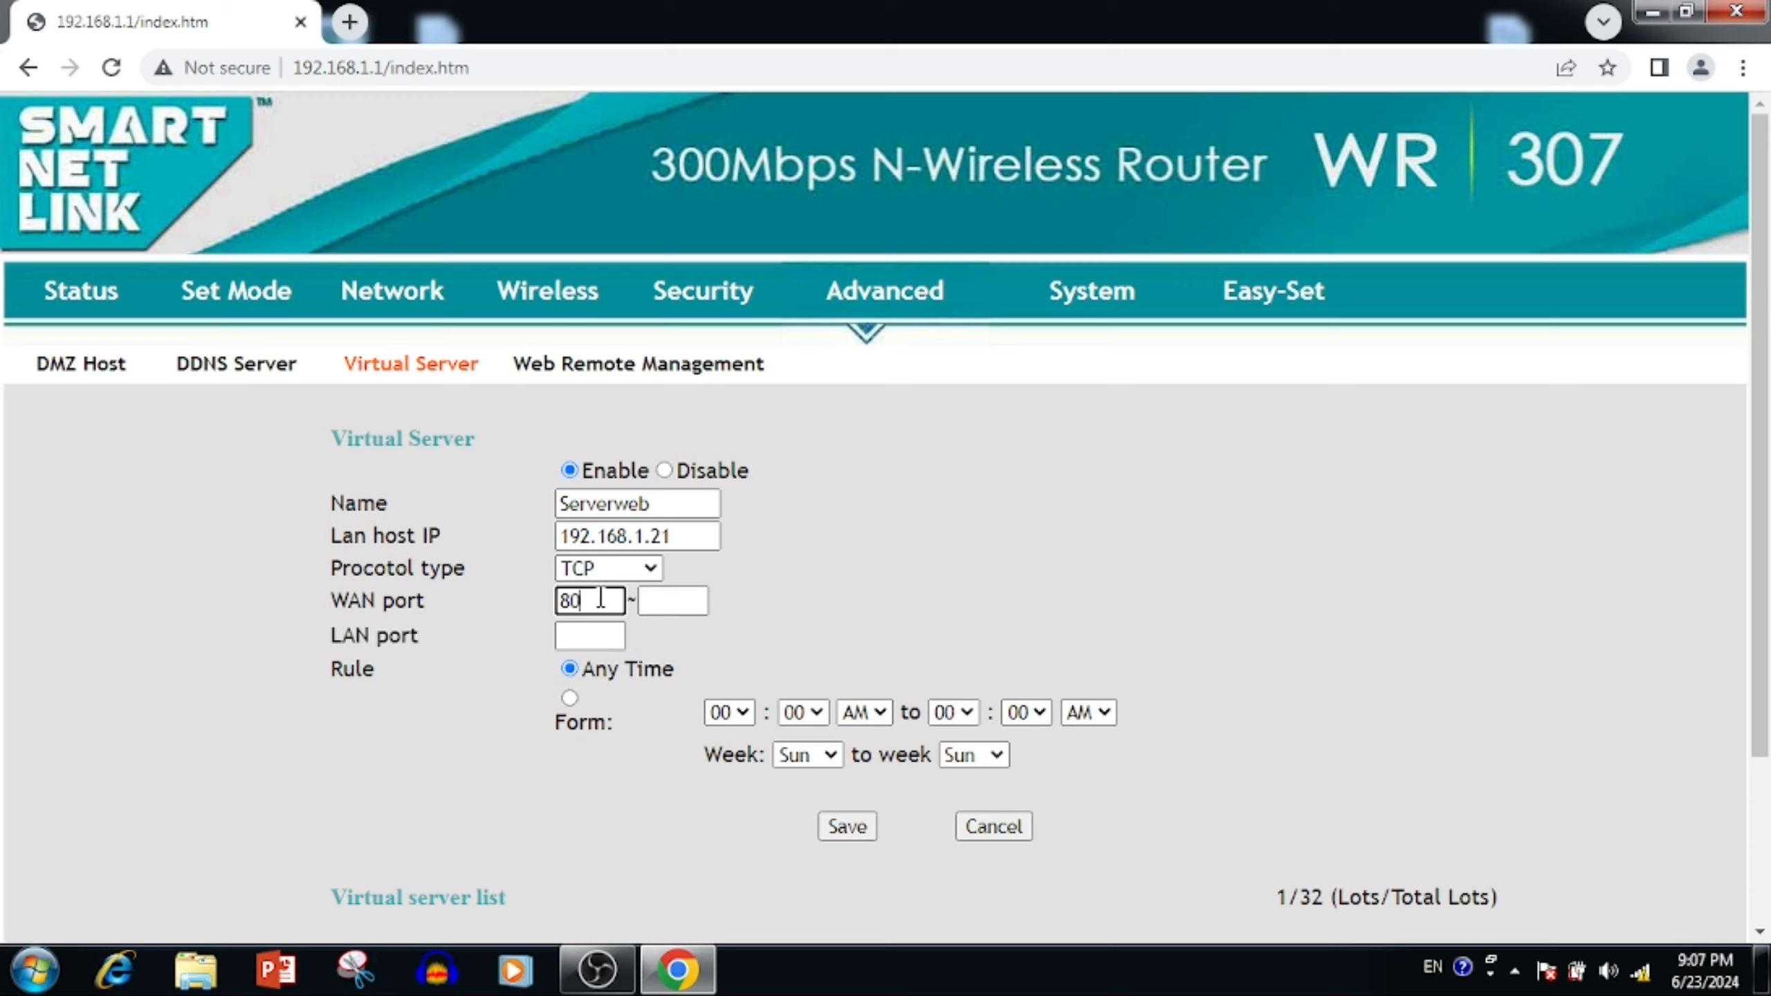
key("Tab")
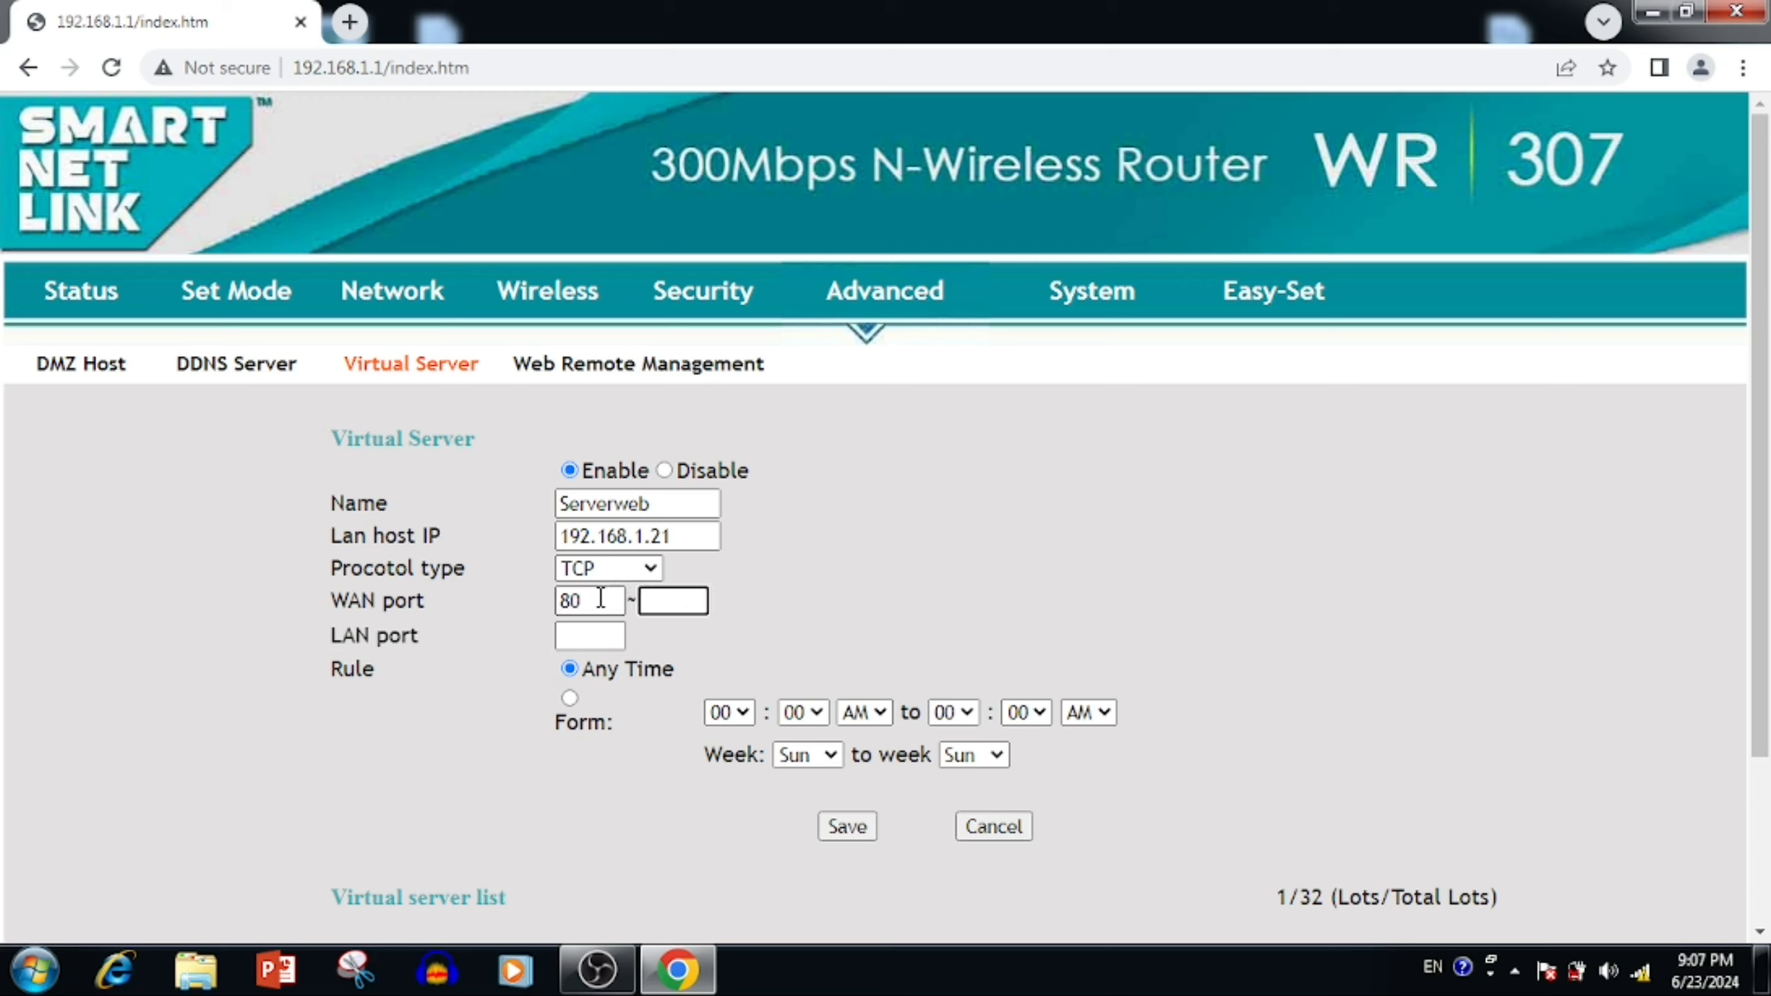
type("80")
key("Tab")
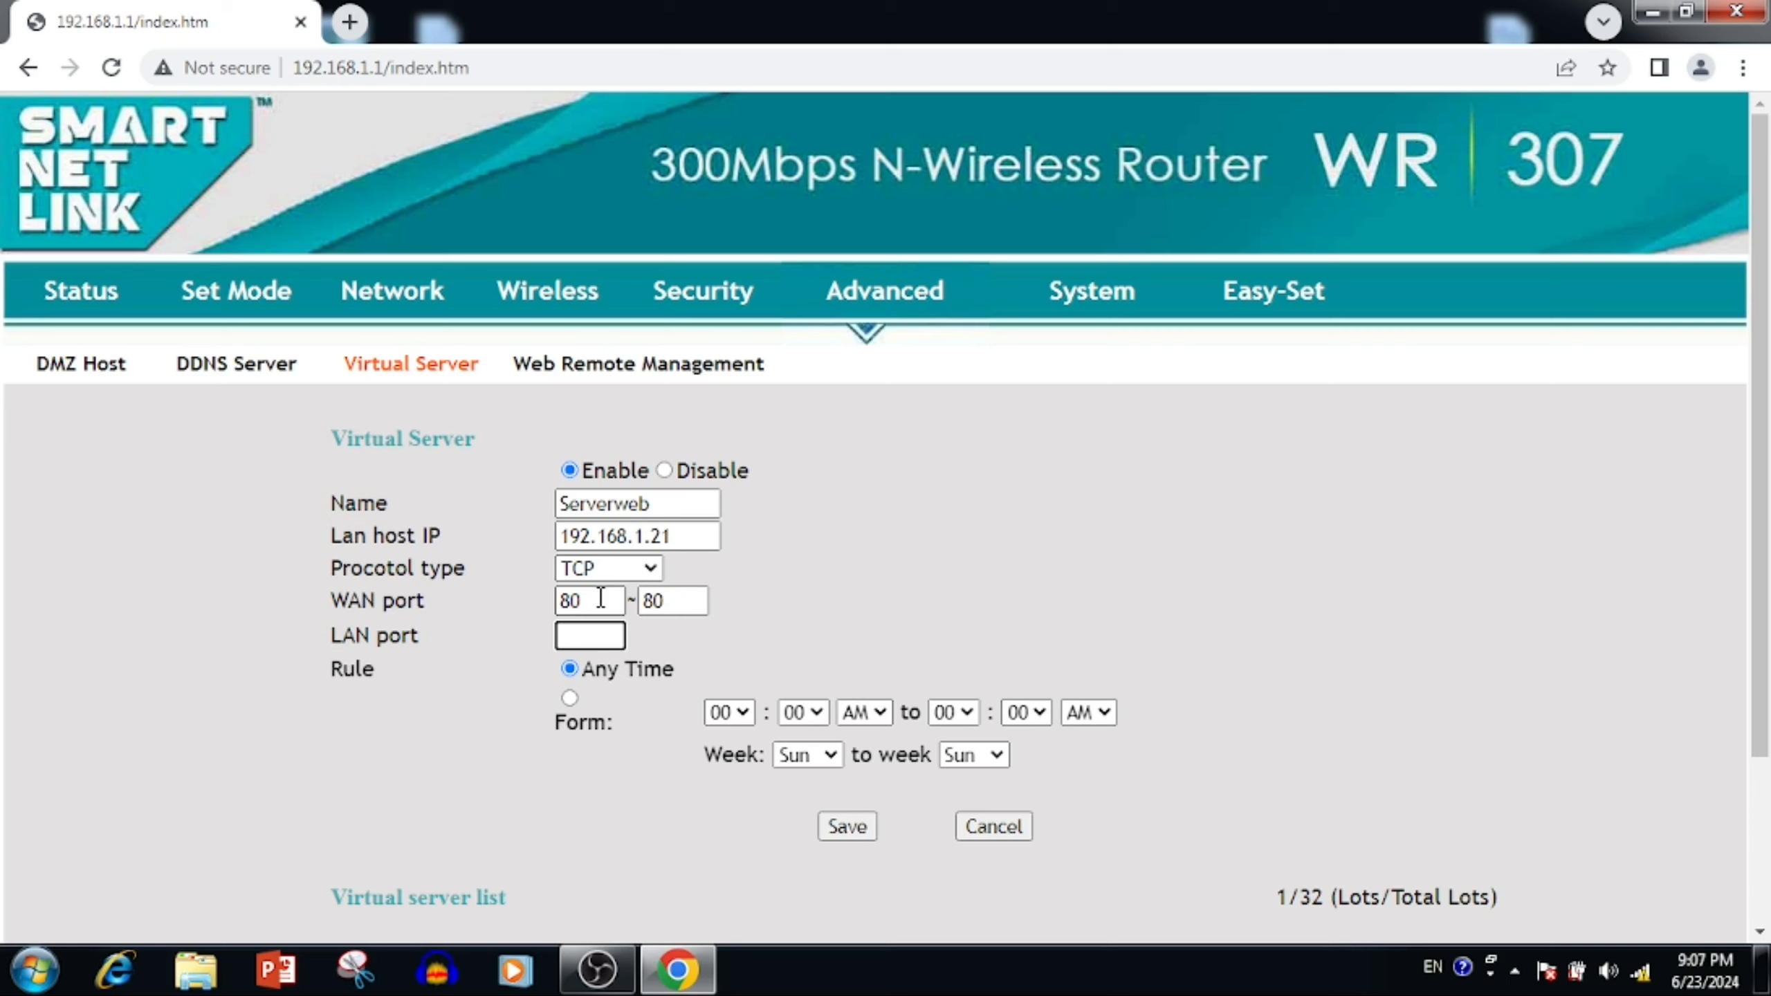
type("80")
- Save the Serverweb rule, then load it back for editing and save it again
left_click(835, 700)
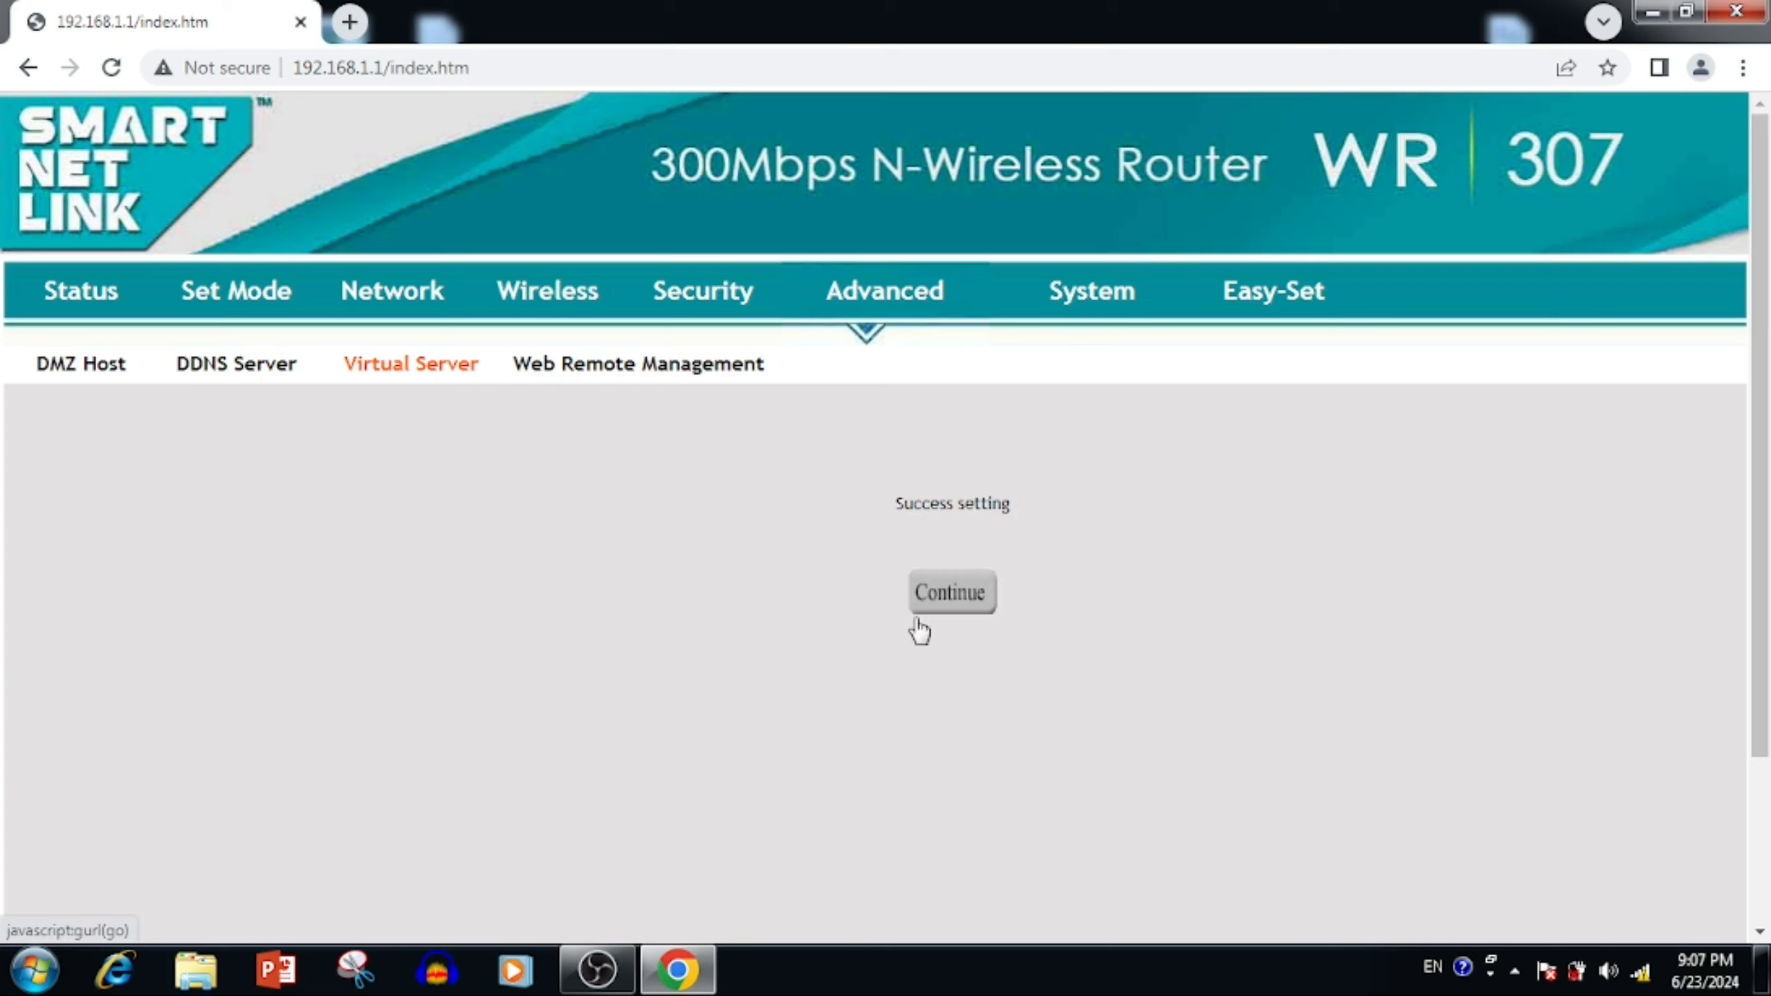
scroll(933, 609, "down", 3)
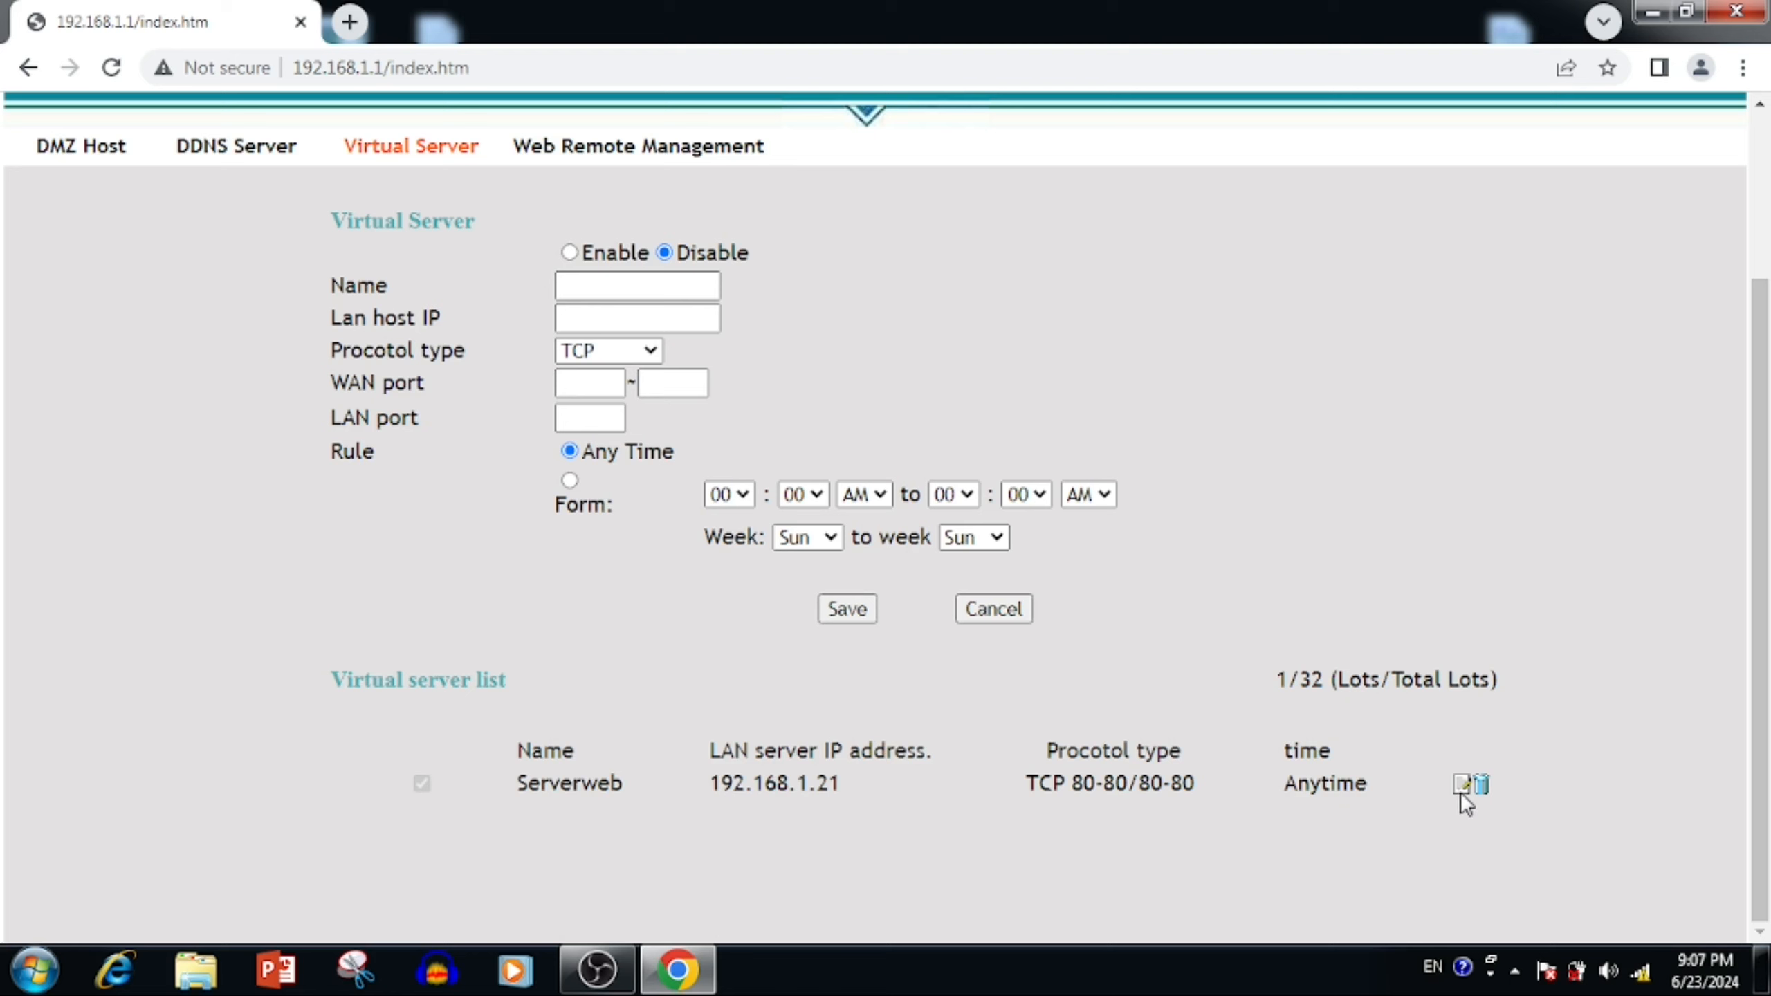
left_click(1463, 792)
scroll(1458, 794, "up", 3)
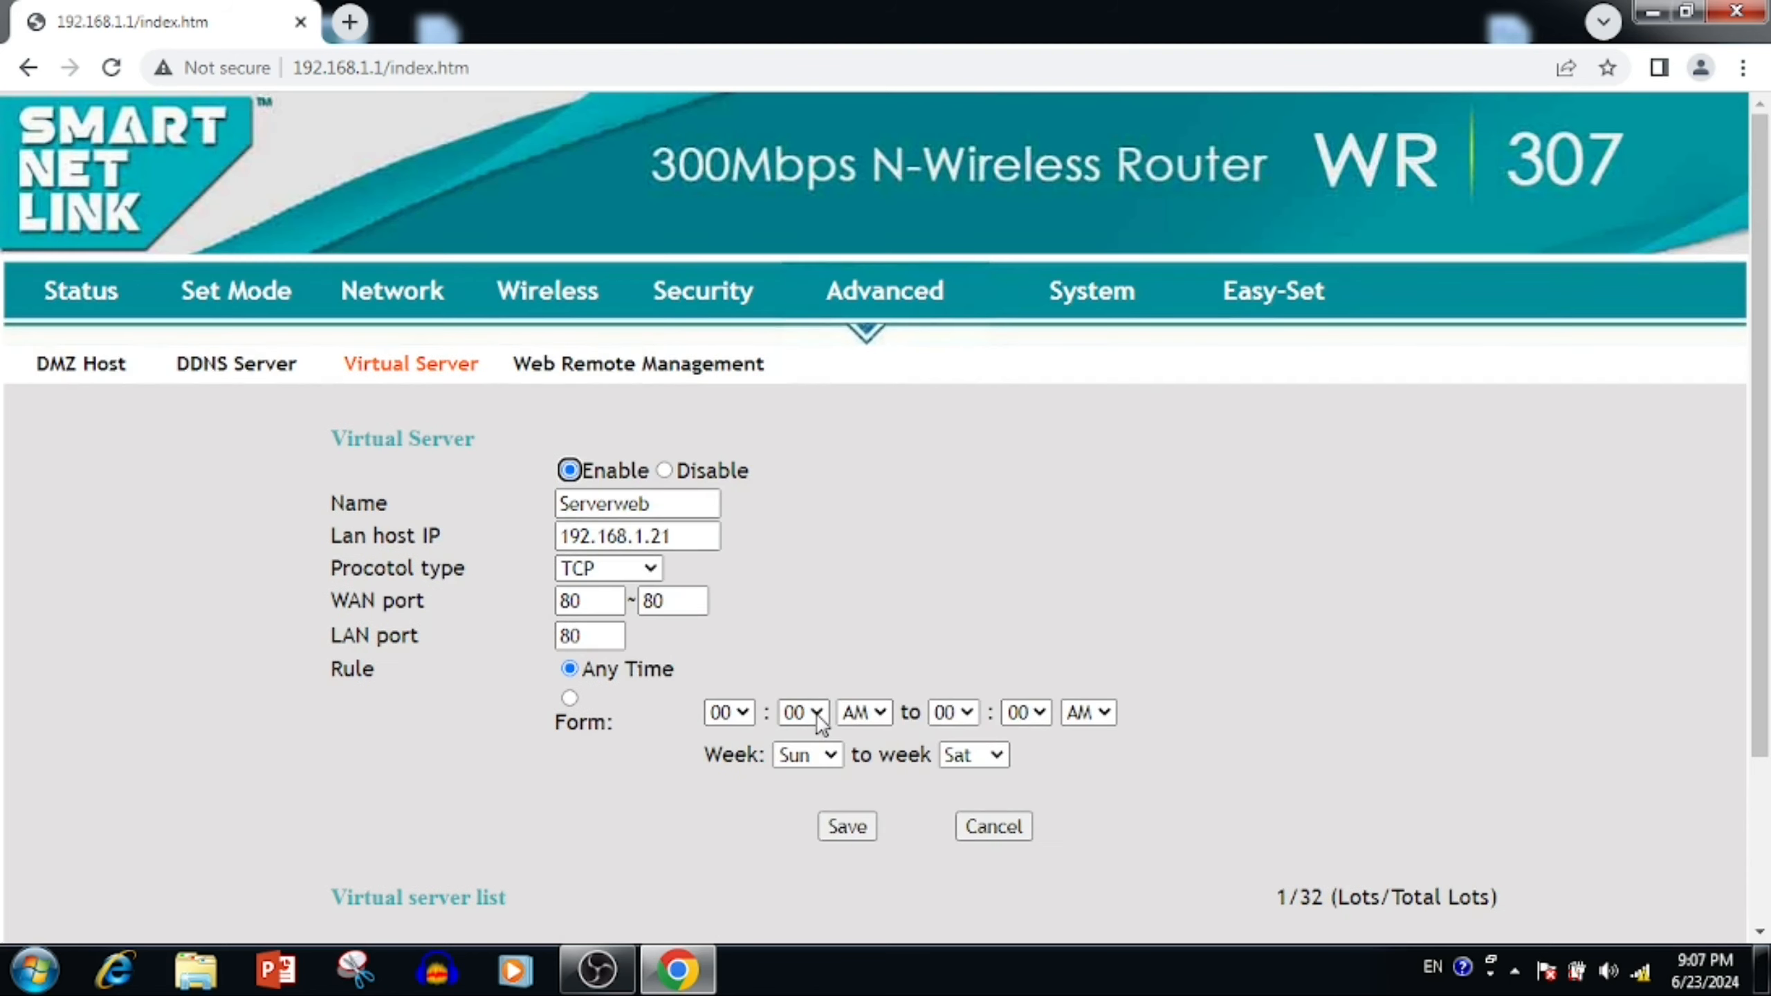
left_click(859, 828)
- Return to the virtual server list and delete the Serverweb entry, confirming the deletion
scroll(977, 380, "down", 3)
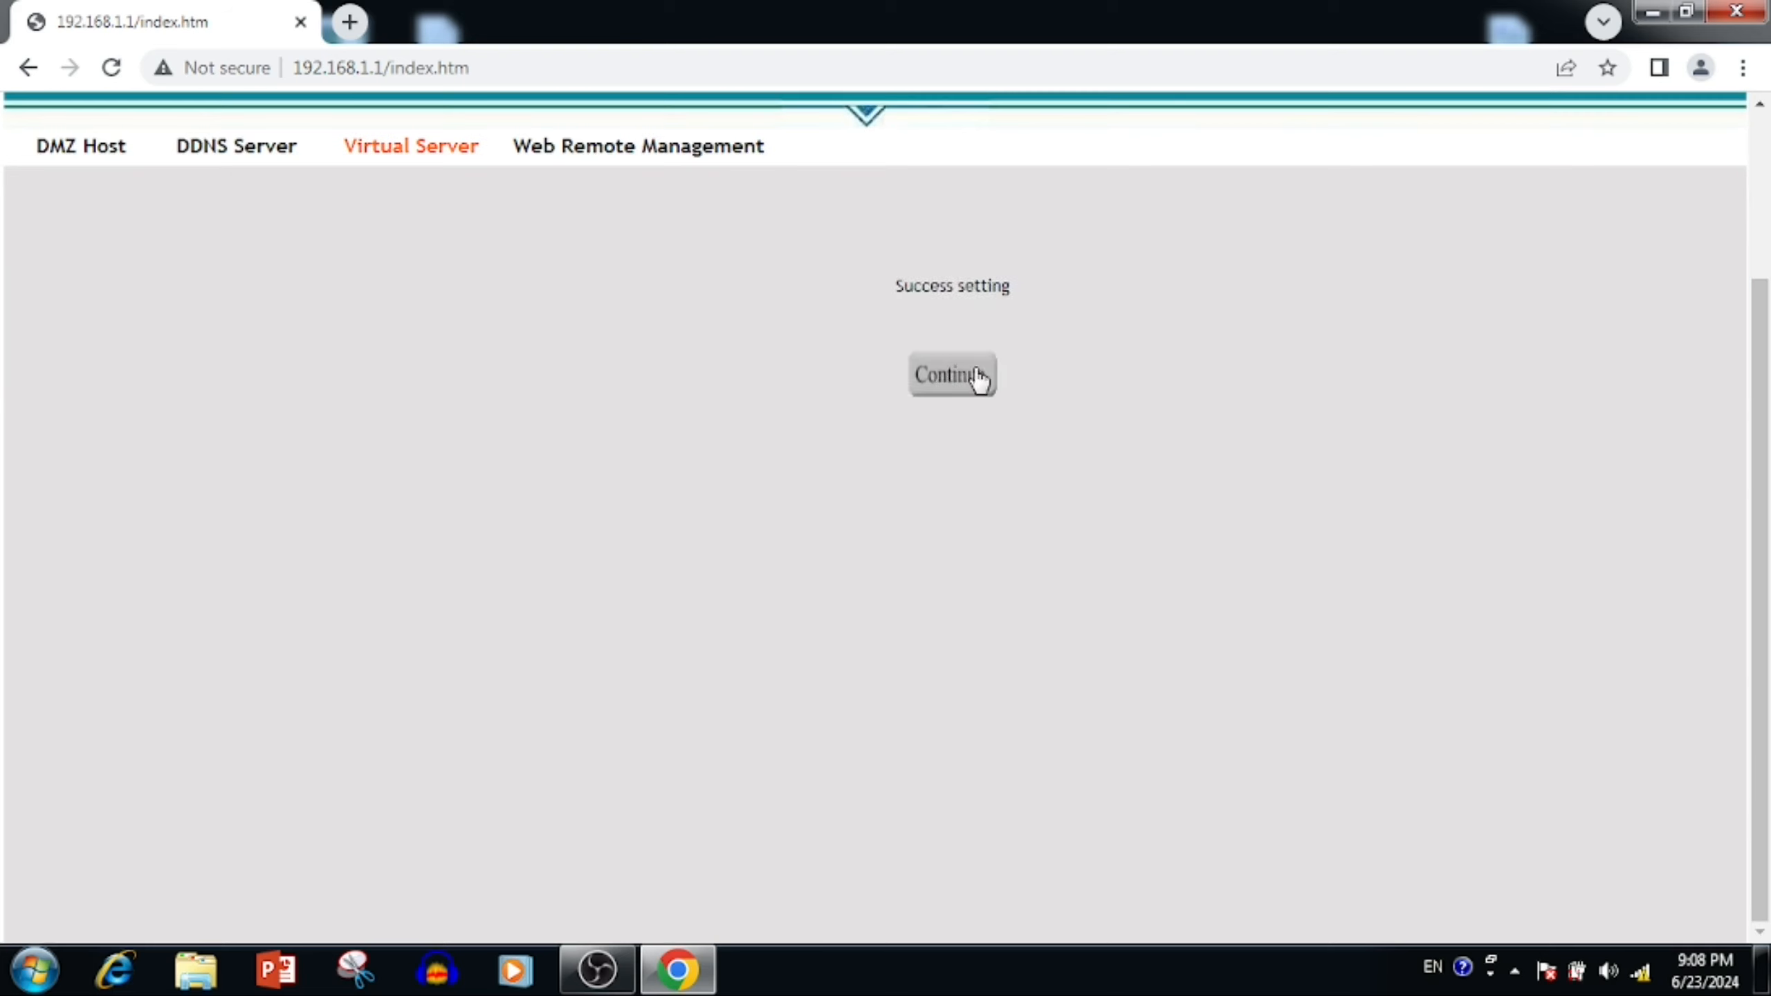
left_click(952, 377)
left_click(1482, 786)
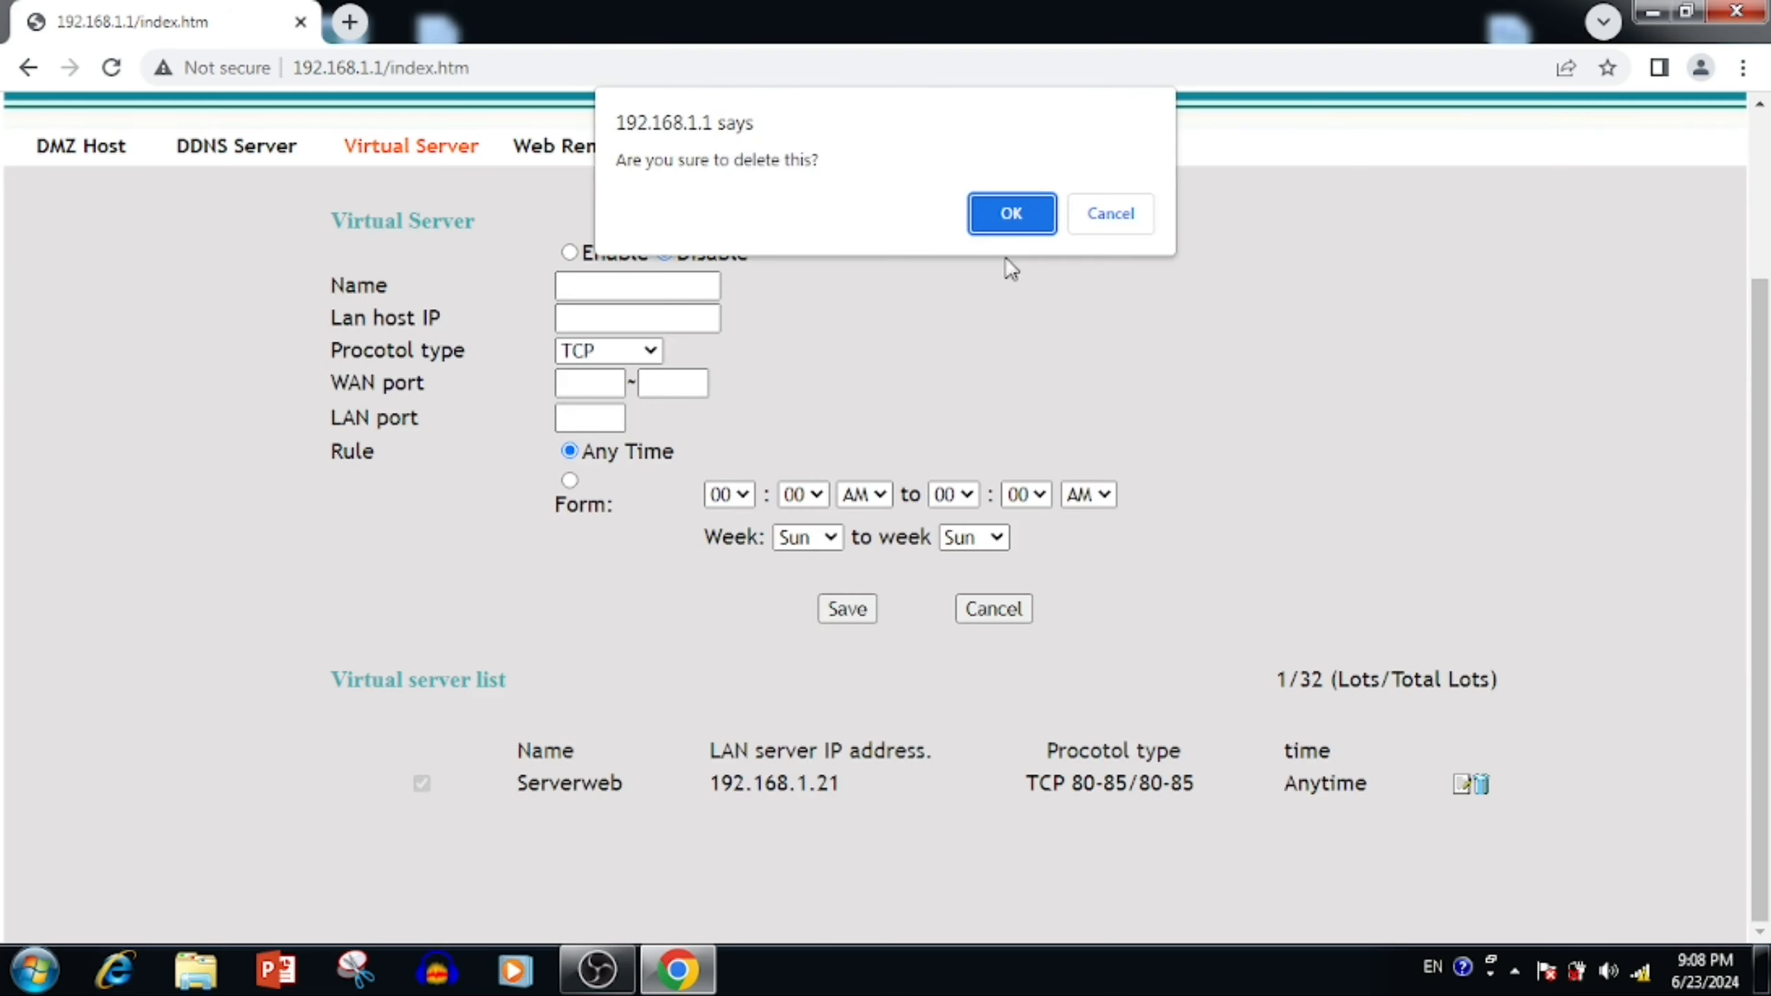
left_click(1016, 216)
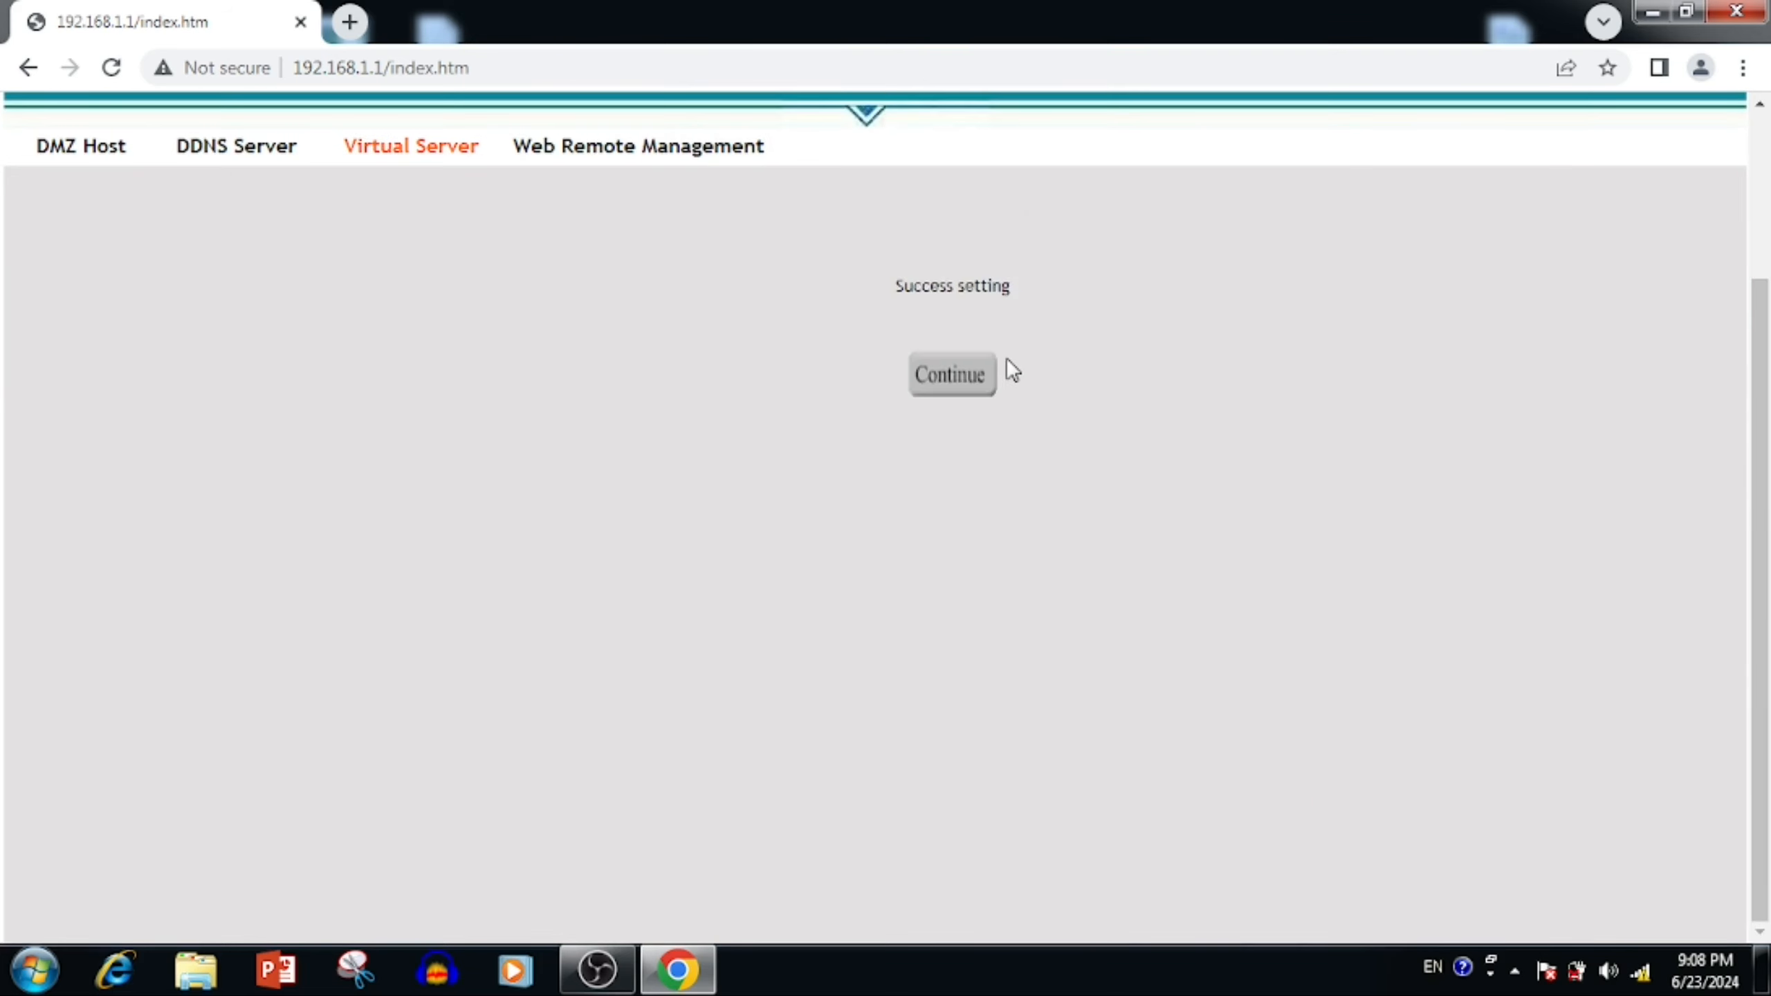